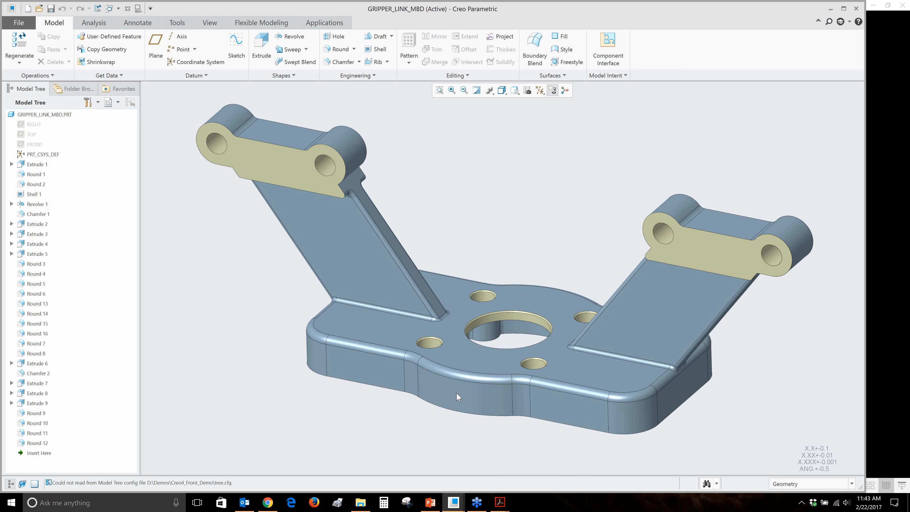
Show the diameter dimension of the large central hole as a 3D annotation in the Default All combination state
scroll(457, 396, down, 3)
mouse_move(508, 410)
middle_down()
mouse_move(506, 417)
mouse_move(524, 254)
mouse_move(502, 260)
middle_up()
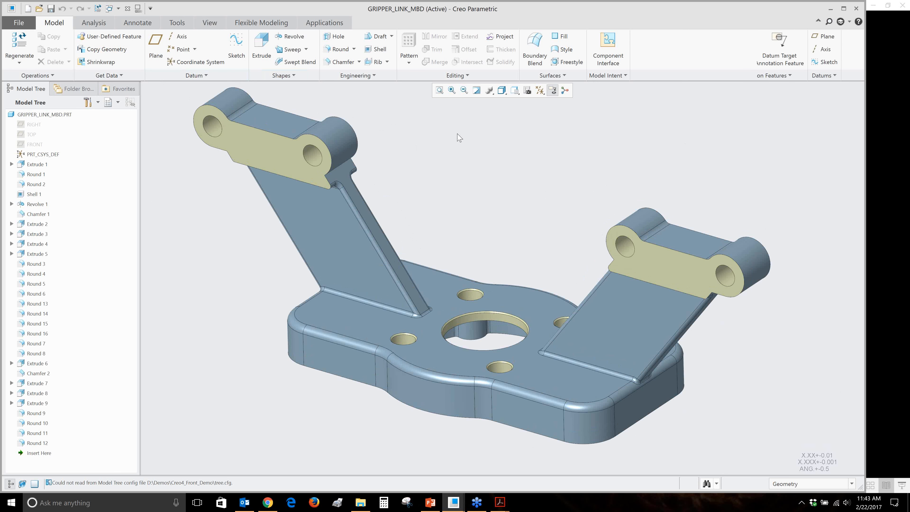
click(155, 25)
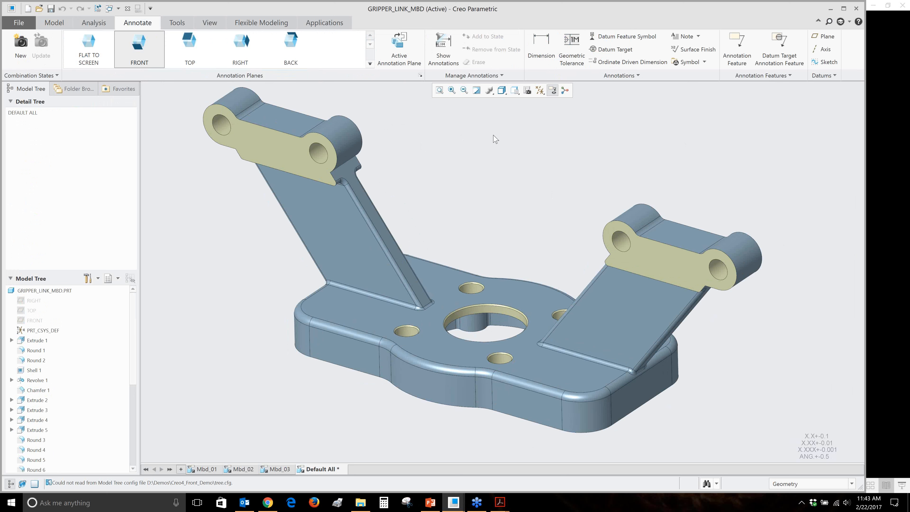
click(441, 47)
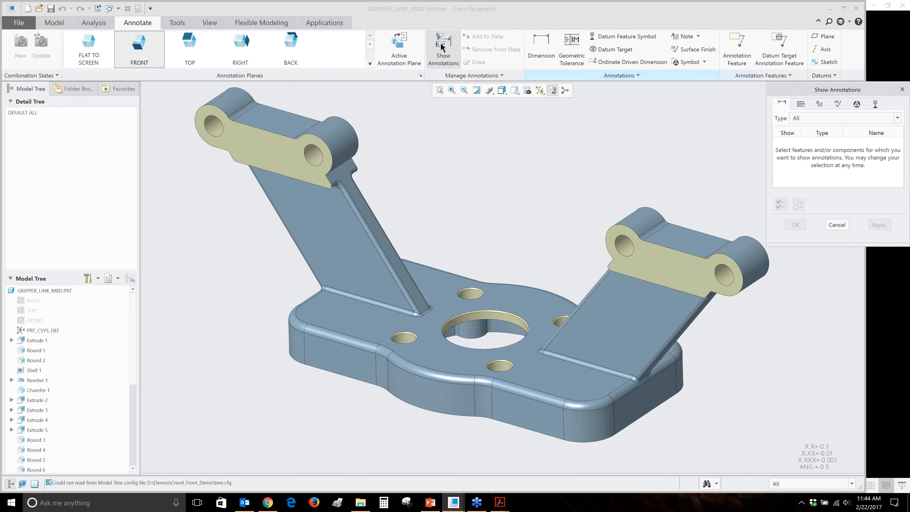
click(499, 316)
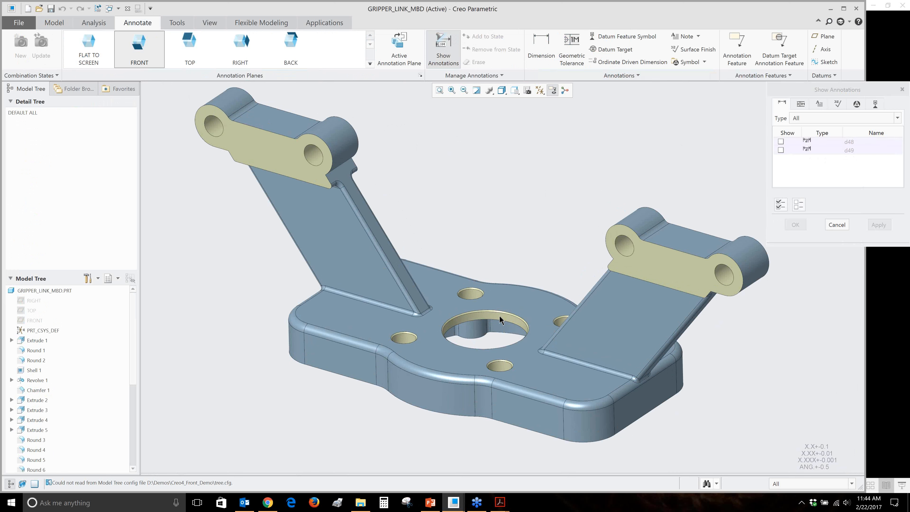
click(502, 282)
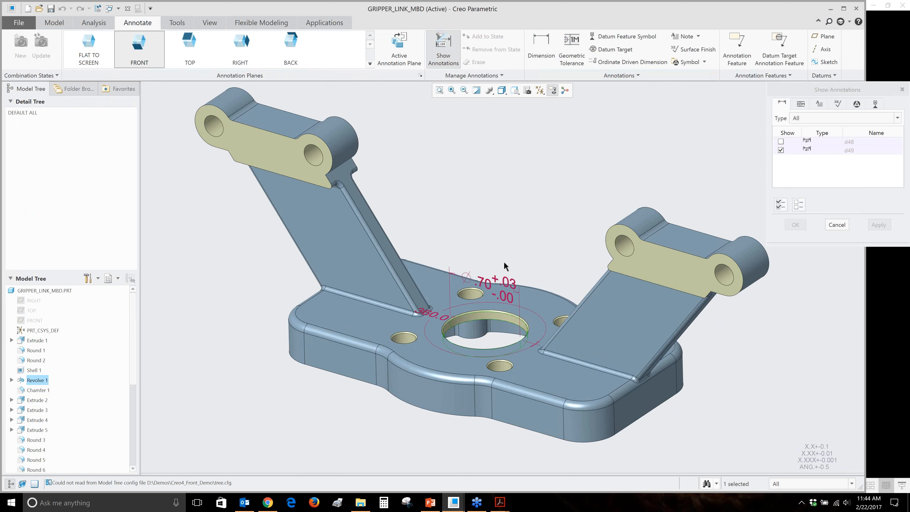
middle_click(593, 208)
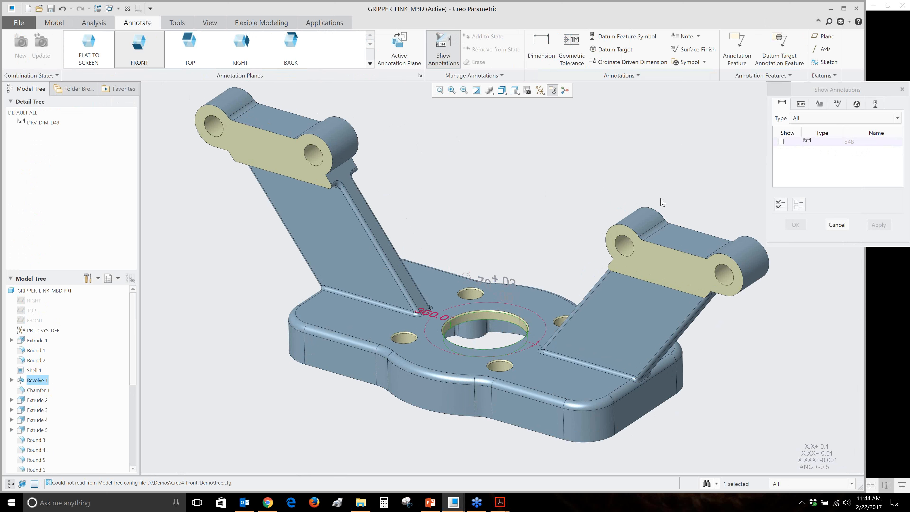
click(603, 133)
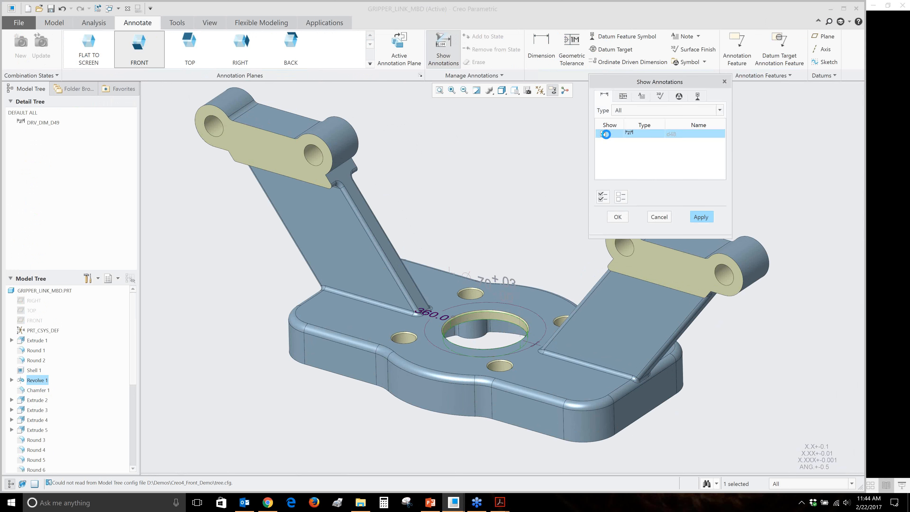
click(603, 133)
click(659, 217)
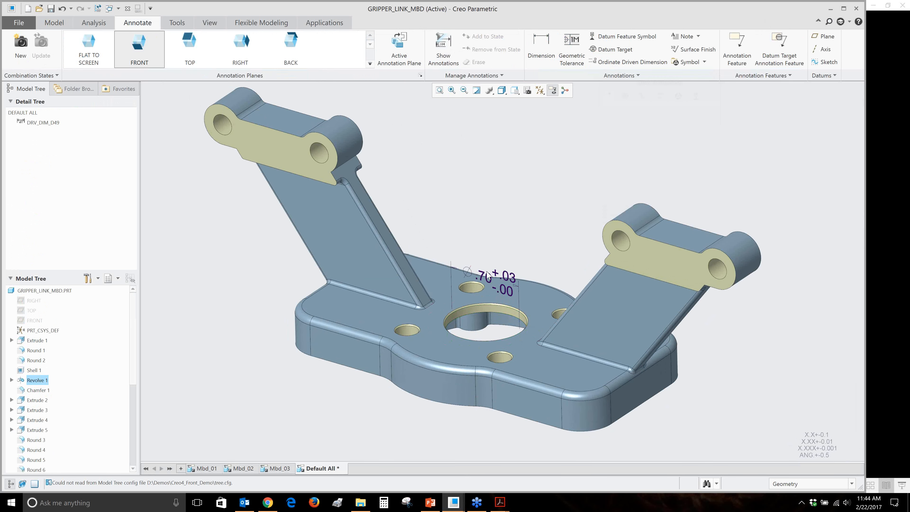
Move the central hole's diameter dimension up into the clear space above the base, between the two arms
click(487, 274)
drag(486, 272, 532, 175)
click(585, 107)
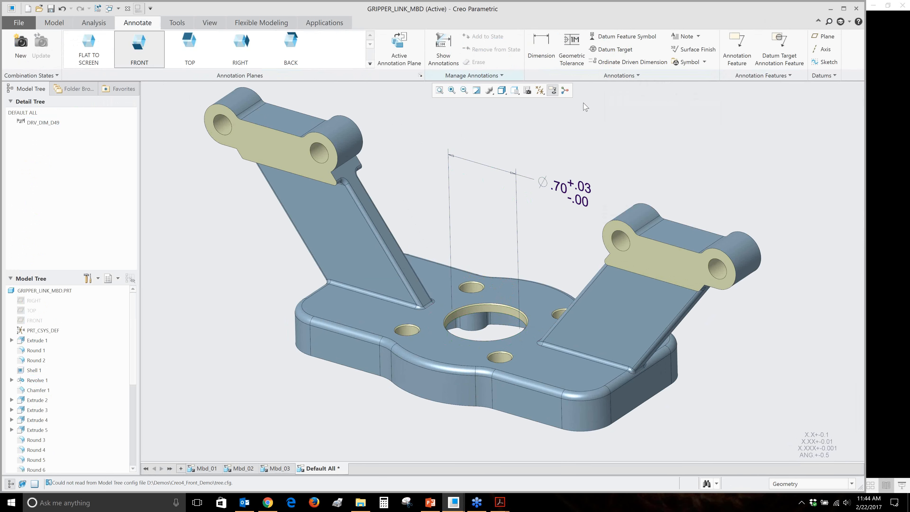
Attach a Position geometric tolerance of 0.003 to the central hole's diameter dimension
click(571, 49)
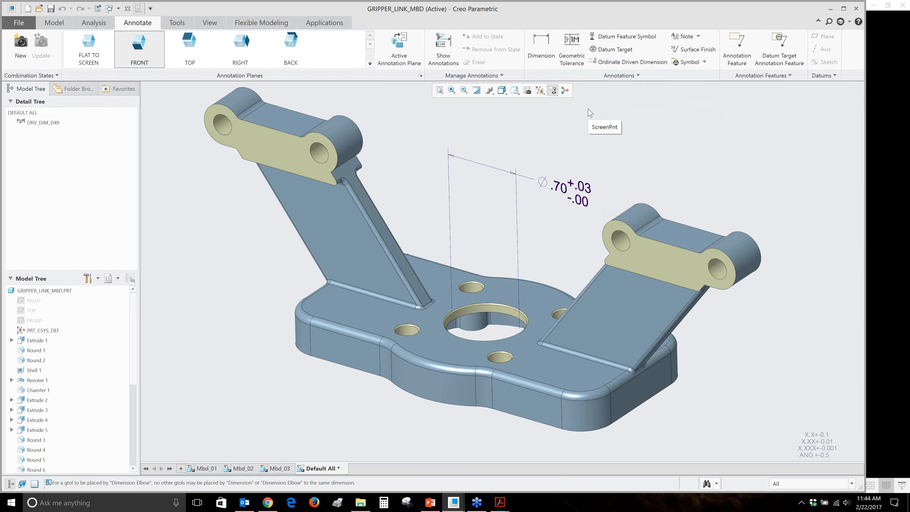
click(560, 185)
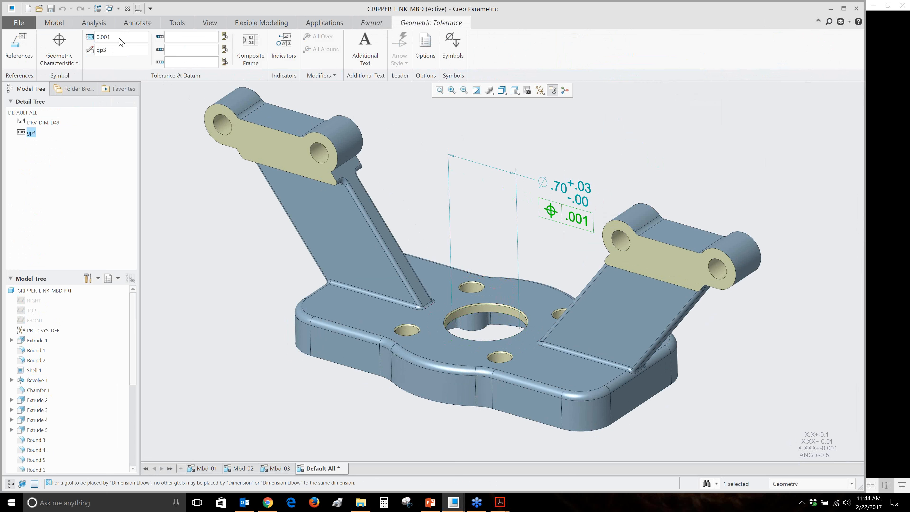
key(BackSpace)
text(3)
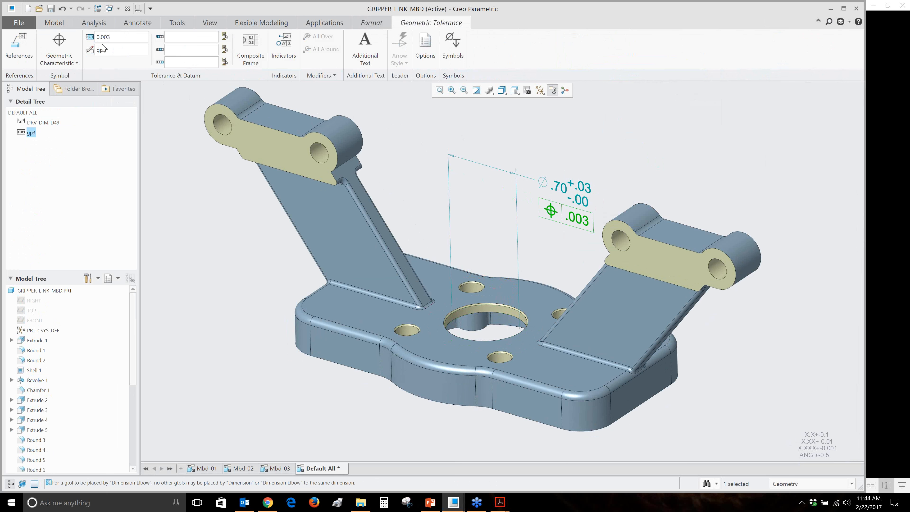
click(67, 59)
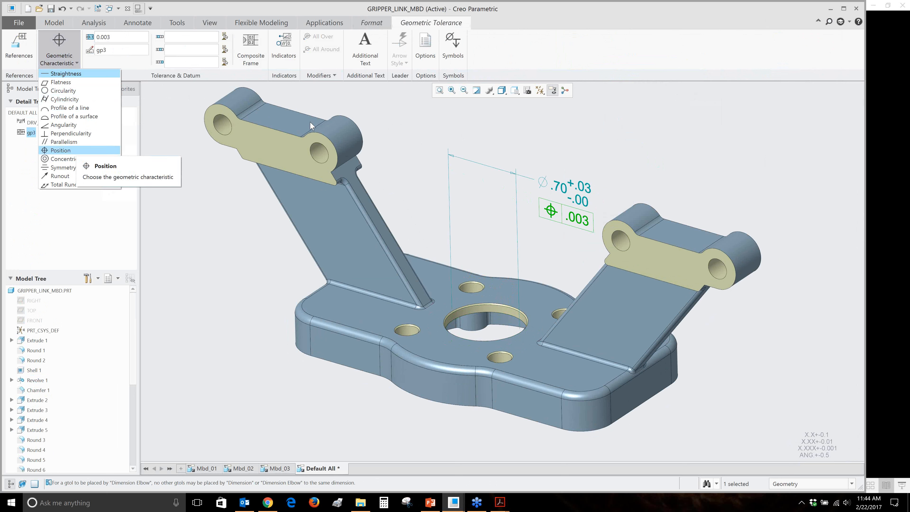
click(72, 150)
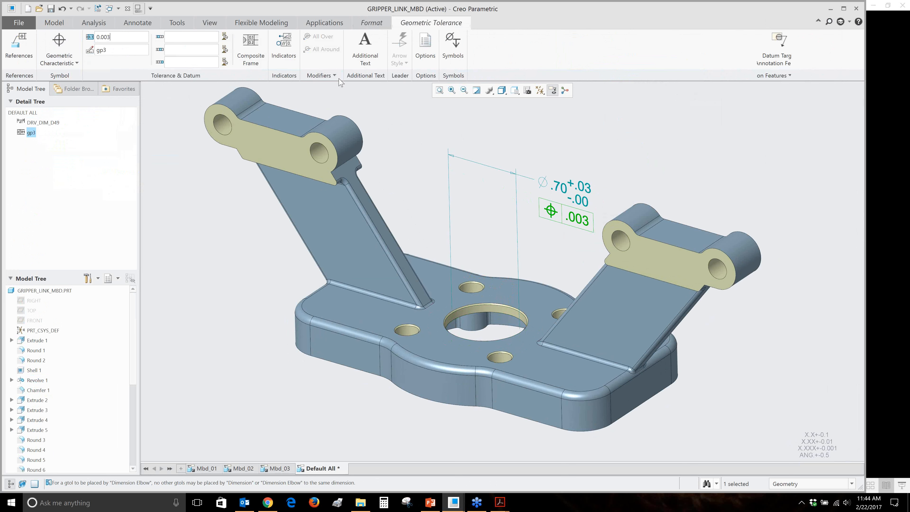
click(493, 198)
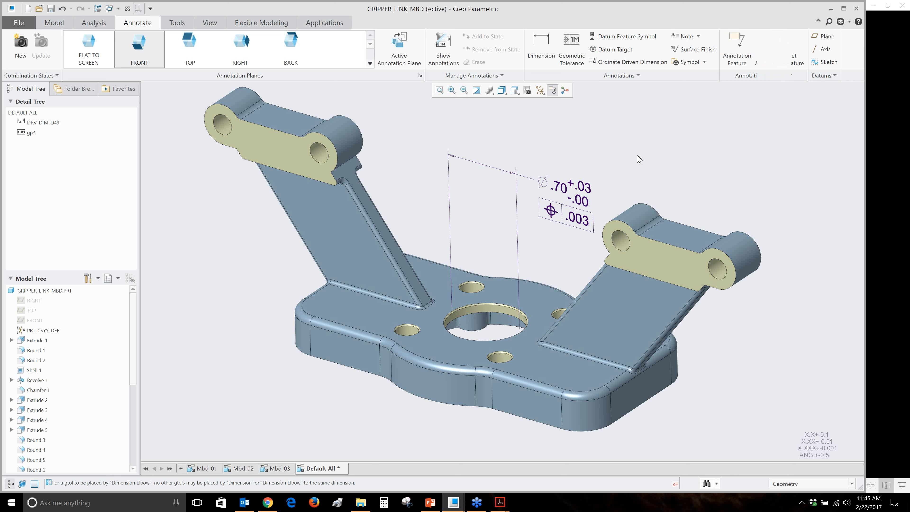
Add the centred text THRU HOLE below the position tolerance frame of the central hole
click(578, 218)
click(578, 218)
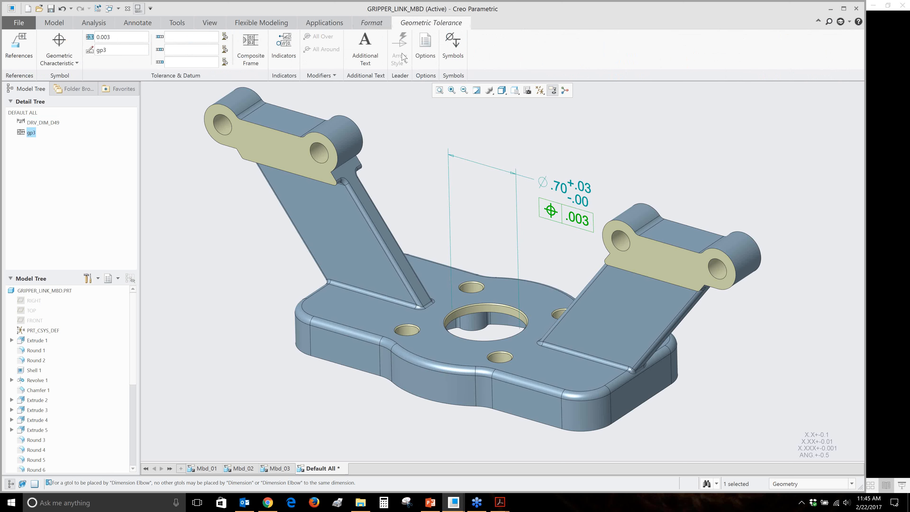
click(372, 43)
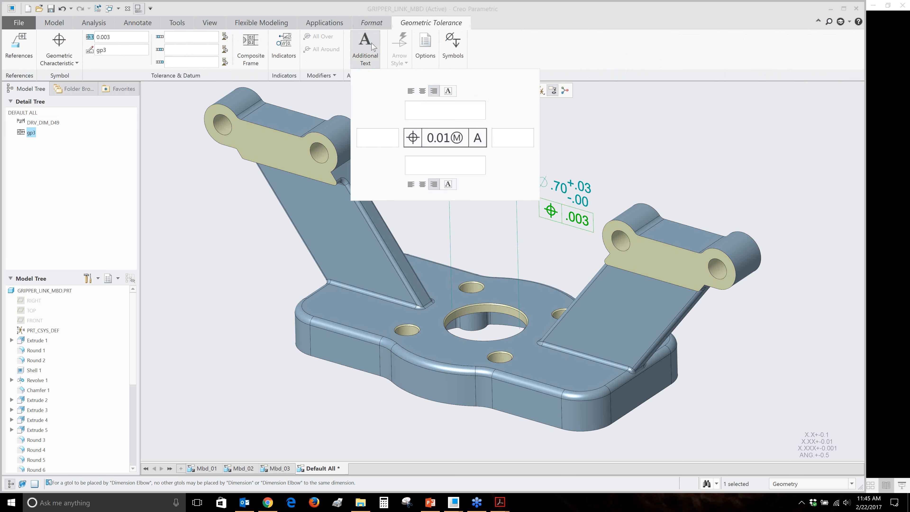
click(469, 165)
text(THRU HOLE)
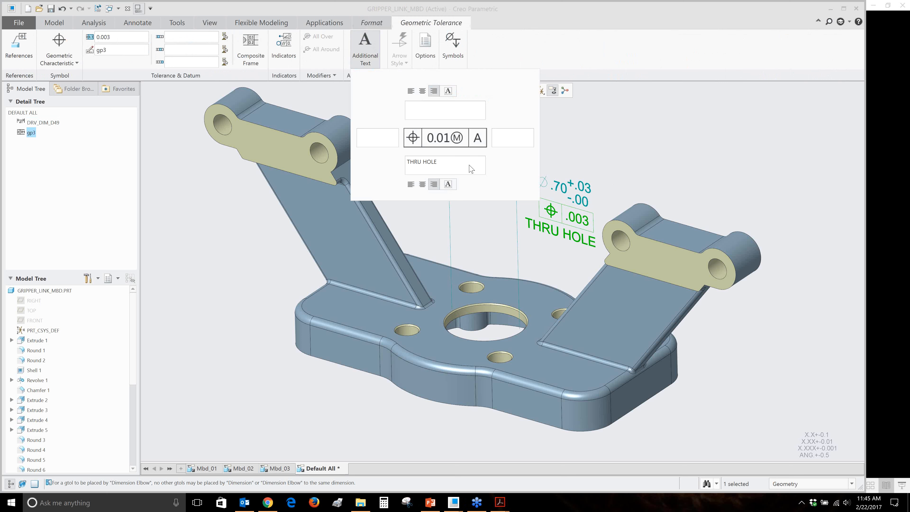
click(422, 183)
click(410, 184)
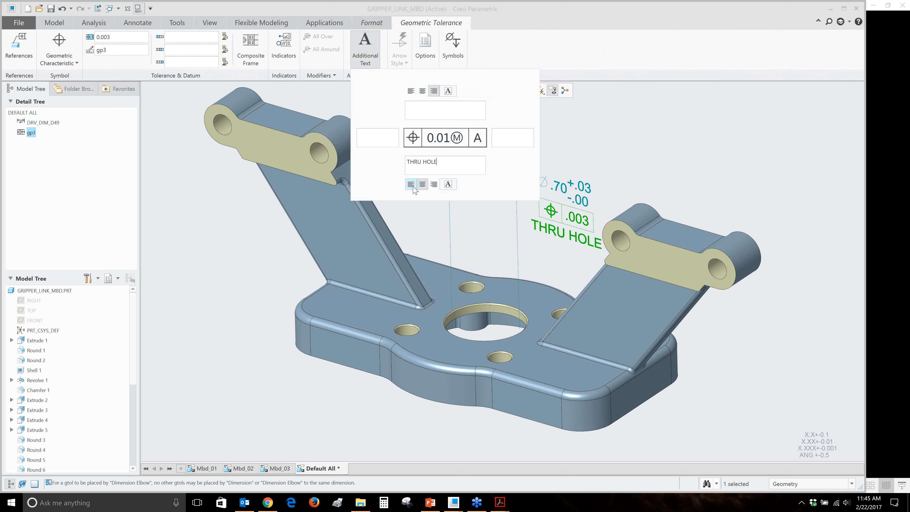
click(422, 185)
click(462, 111)
click(598, 158)
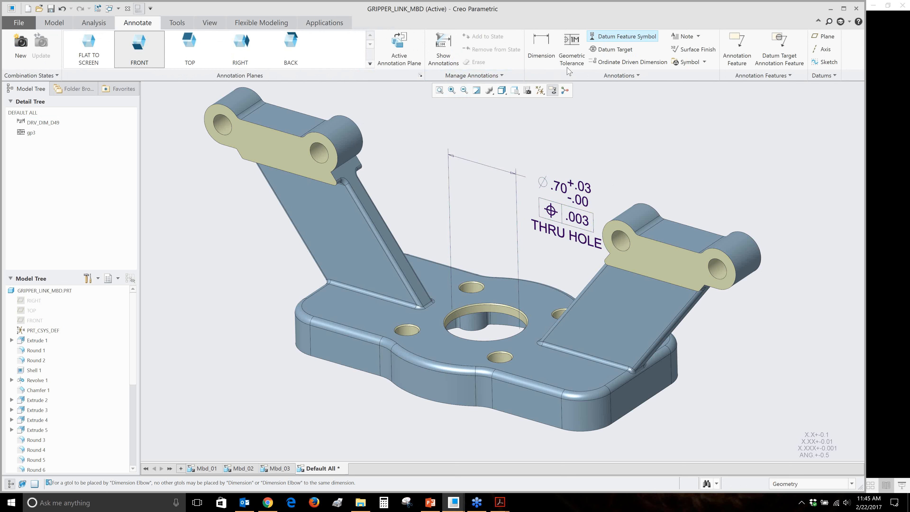
Place datum feature symbol A on the witness line of the central hole's diameter dimension, in line with its dimension line
click(617, 37)
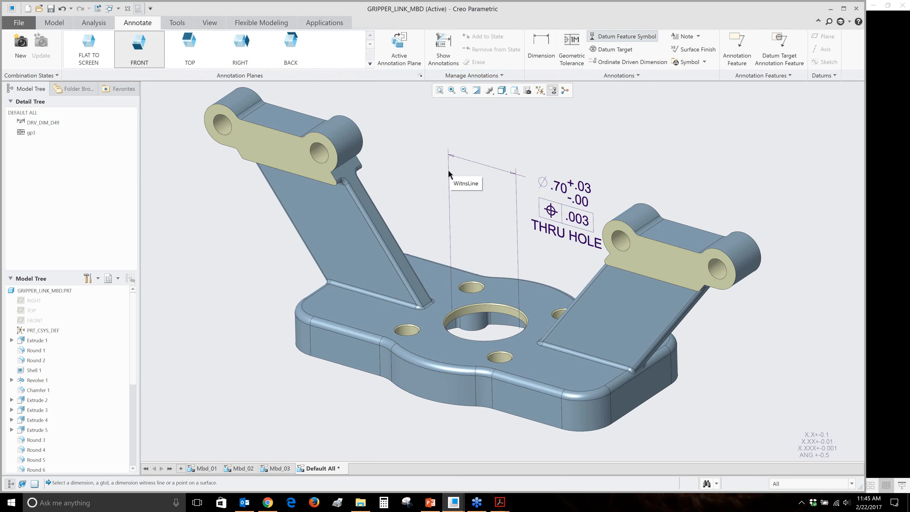
click(448, 185)
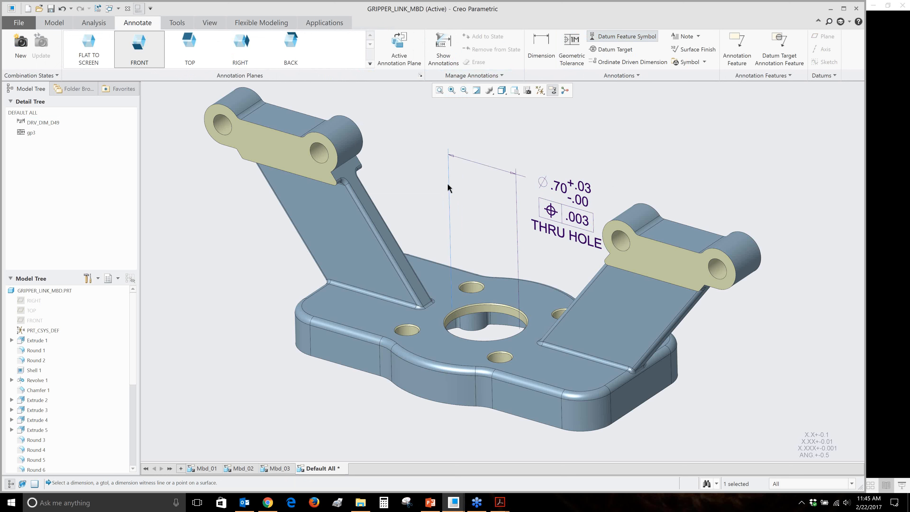
middle_click(420, 124)
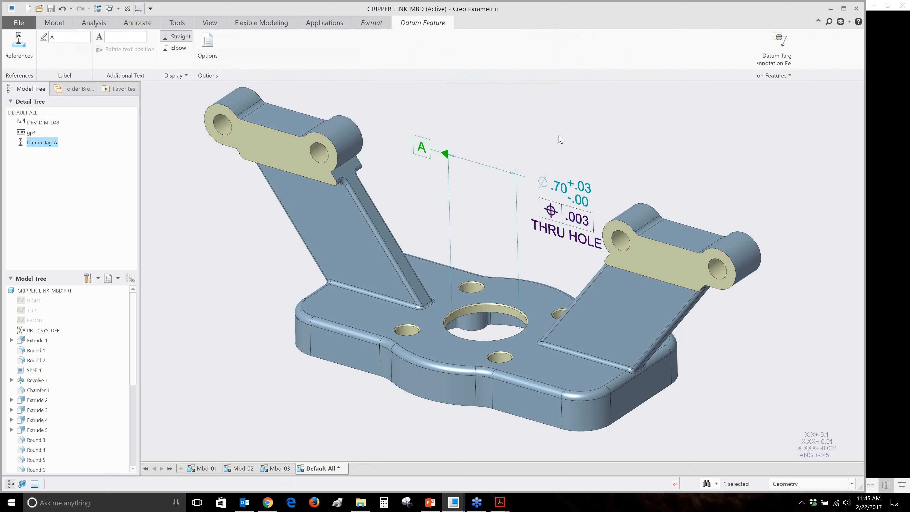
middle_click(550, 151)
scroll(550, 152, down, 2)
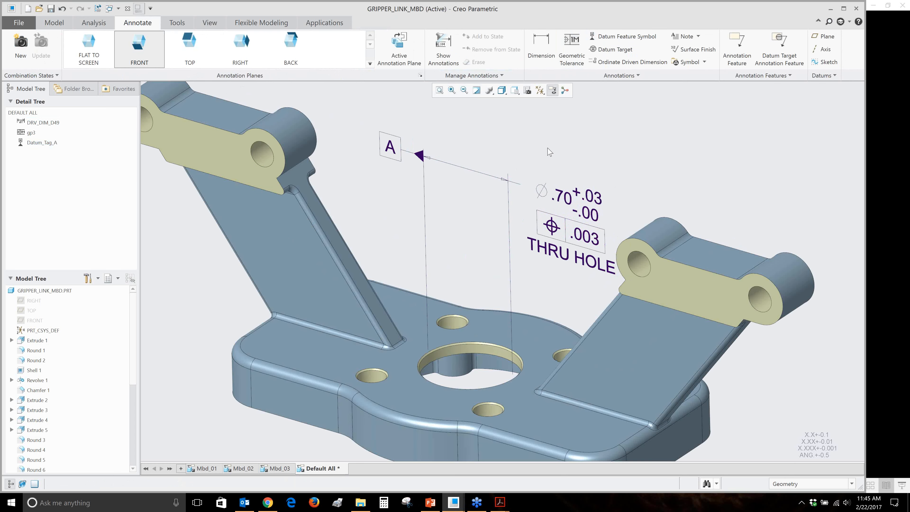
scroll(548, 149, up, 2)
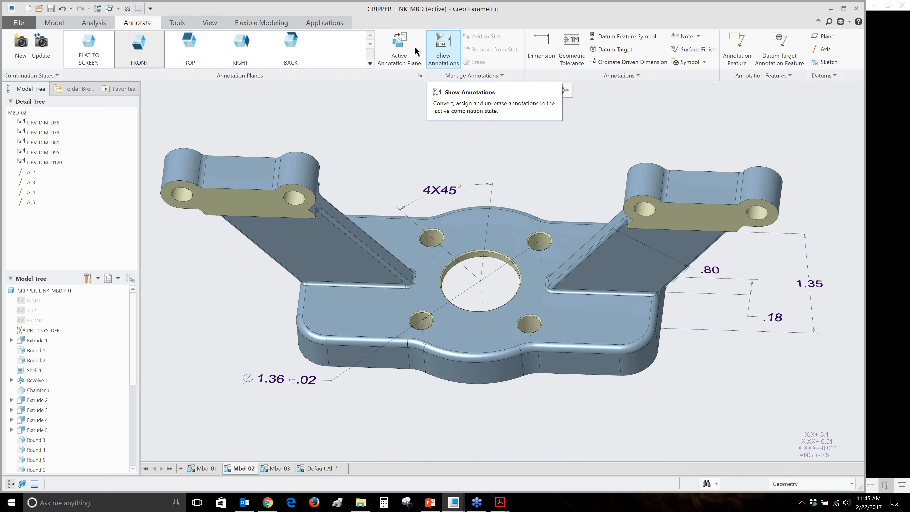
Show the diameter dimension of the four small base holes as an annotation in the Mbd_02 combination state
click(443, 50)
click(627, 380)
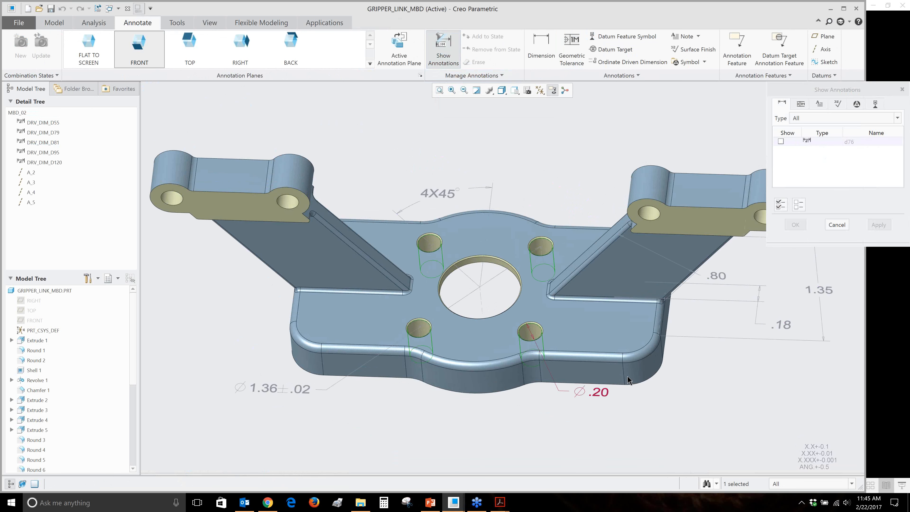
click(628, 380)
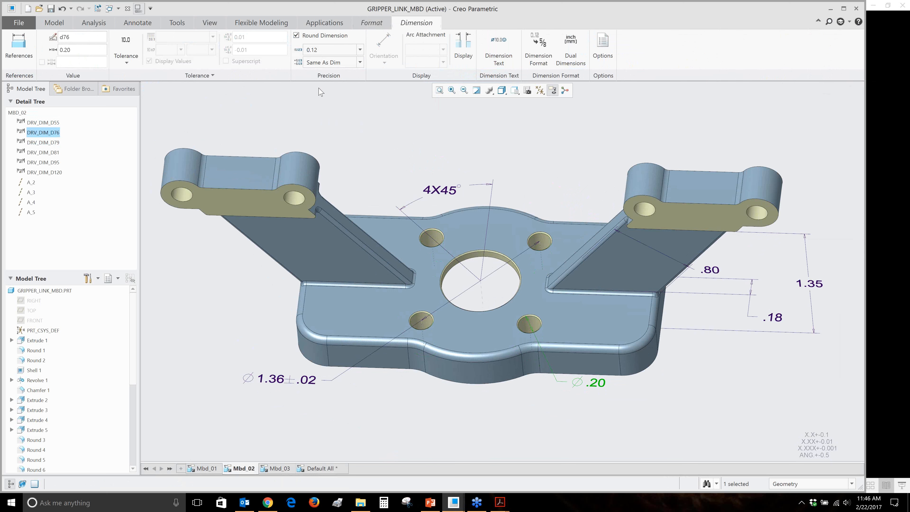
Set the small holes' diameter dimension to three decimal places (0.123)
click(359, 49)
click(348, 86)
key(Tab)
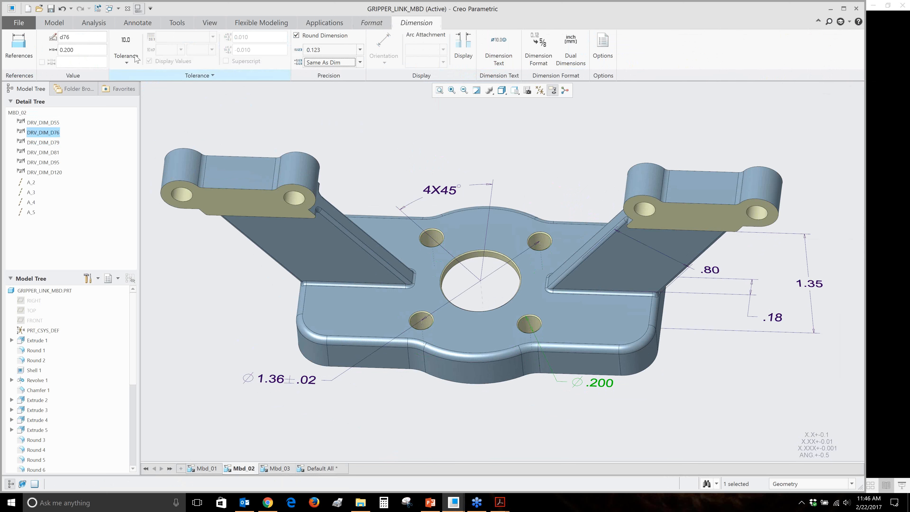
Give the small holes' diameter dimension a plus-minus tolerance with an upper limit of 0.003 and a lower limit of -0.001
click(136, 59)
click(139, 99)
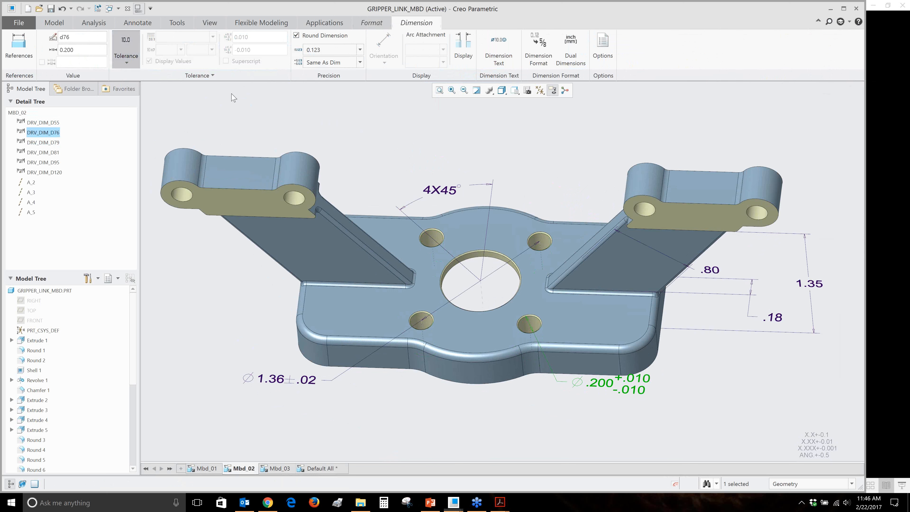
click(256, 38)
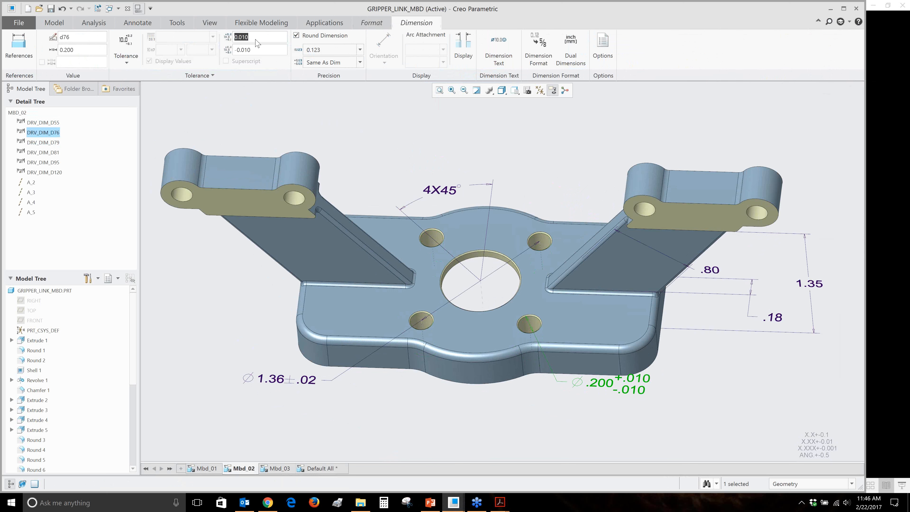
text(0.003)
key(Return)
click(259, 50)
text(-0.001)
key(Return)
click(603, 148)
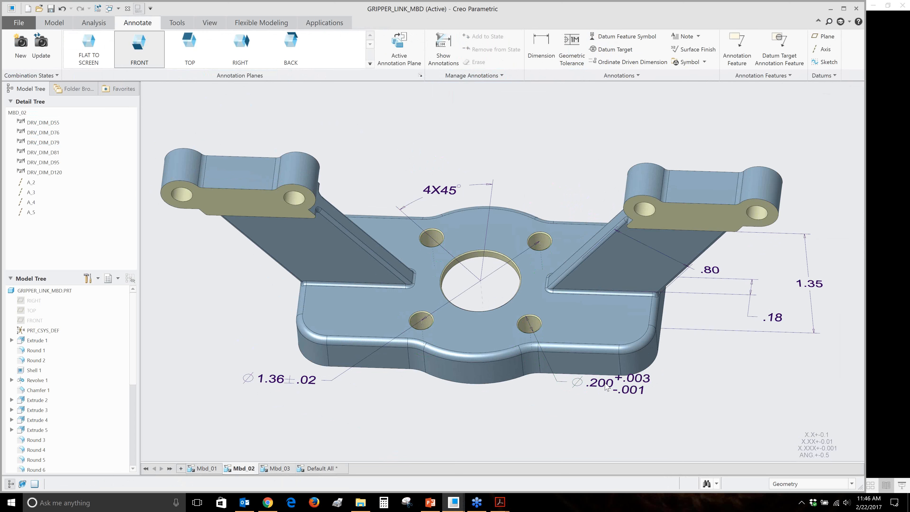
Move the small holes' diameter dimension down so it sits clear of the base
click(605, 384)
drag(605, 382, 605, 401)
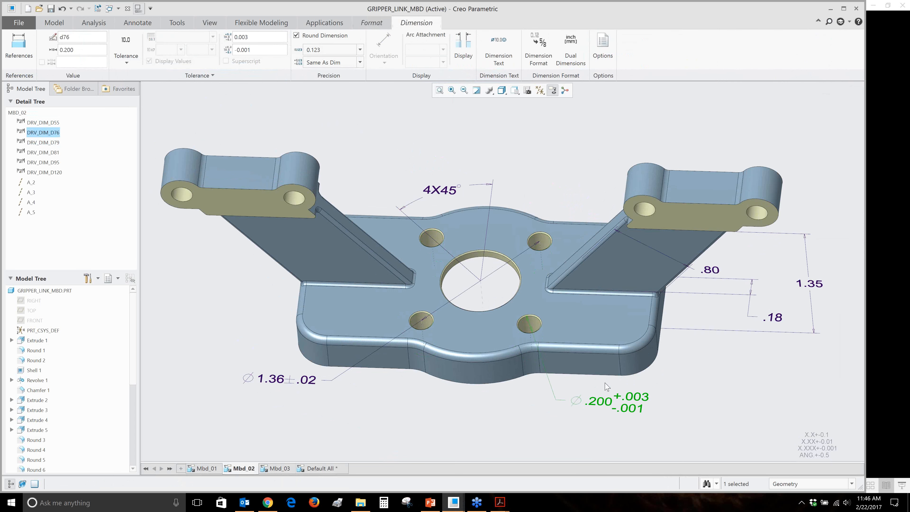
click(625, 177)
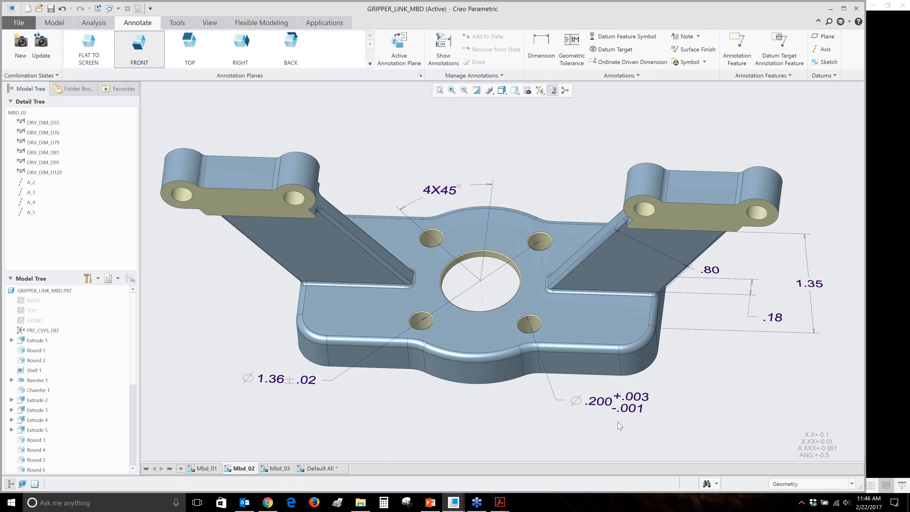
Add the prefix 4X before the diameter symbol of the small base holes' dimension
click(702, 415)
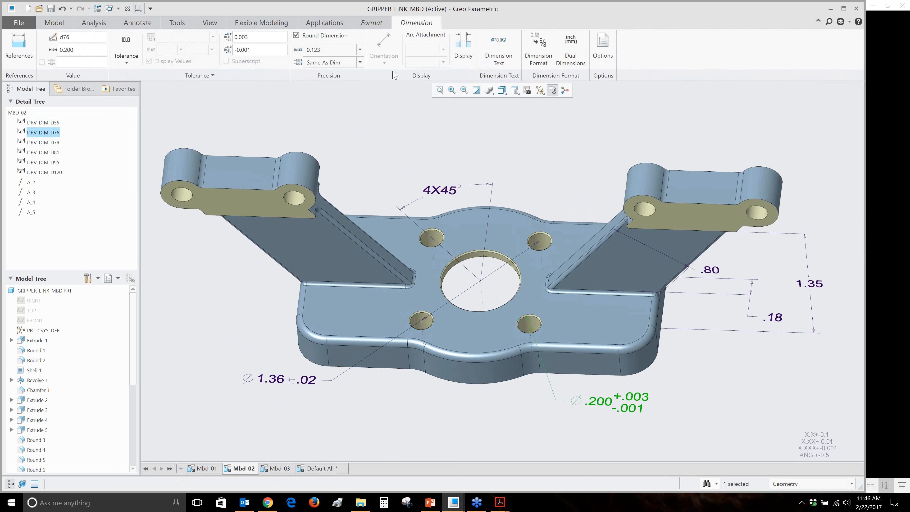
click(496, 46)
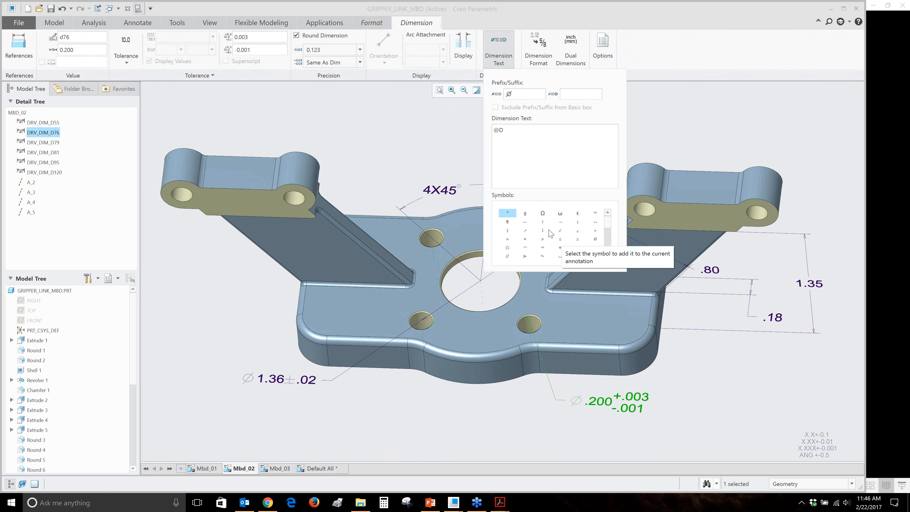
click(498, 59)
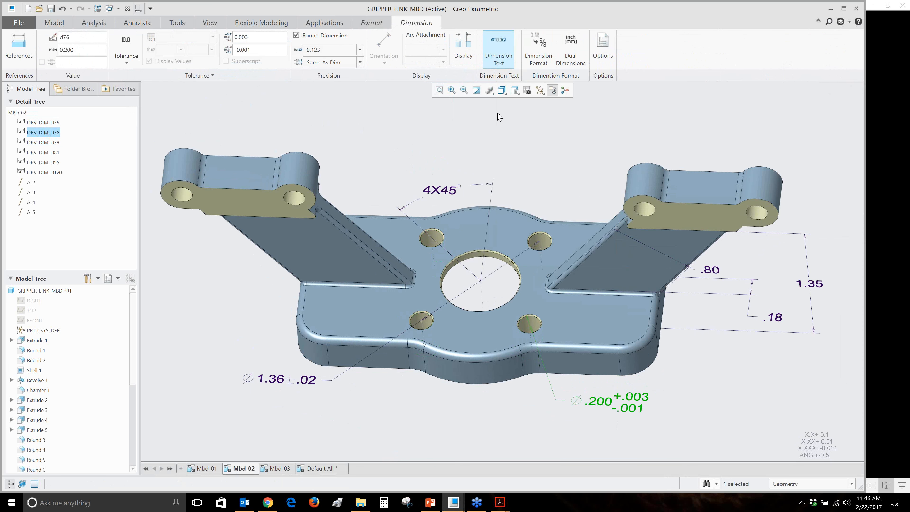
click(498, 54)
click(505, 94)
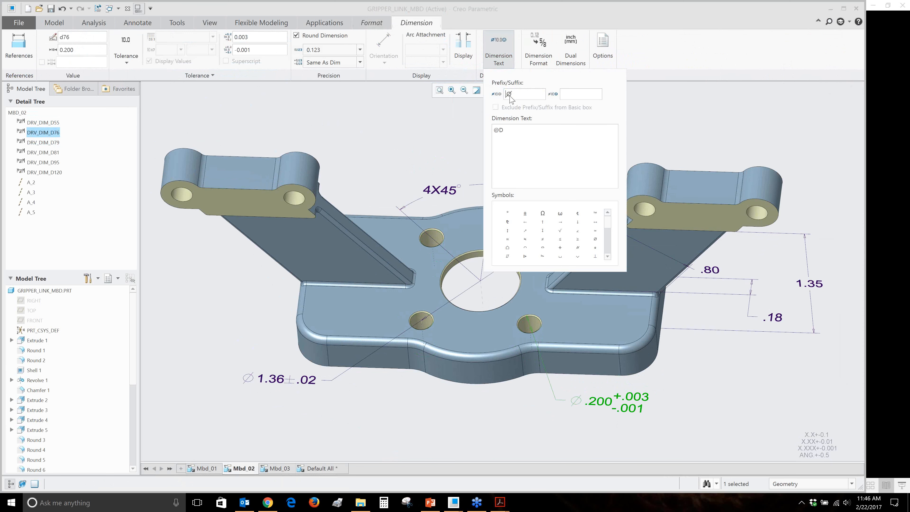
text(4X)
click(719, 416)
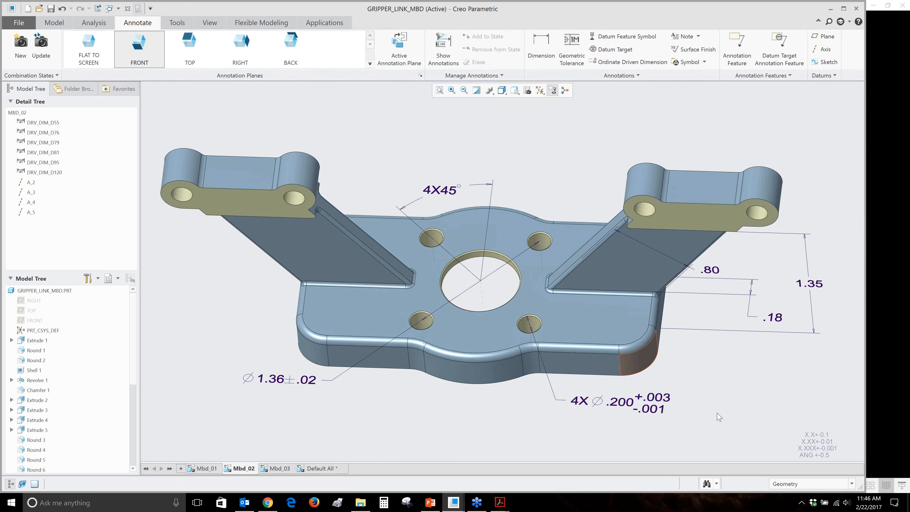
Add THRU HOLE as a second text line on the small holes' dimension and shift the dimension slightly up toward the base
click(630, 405)
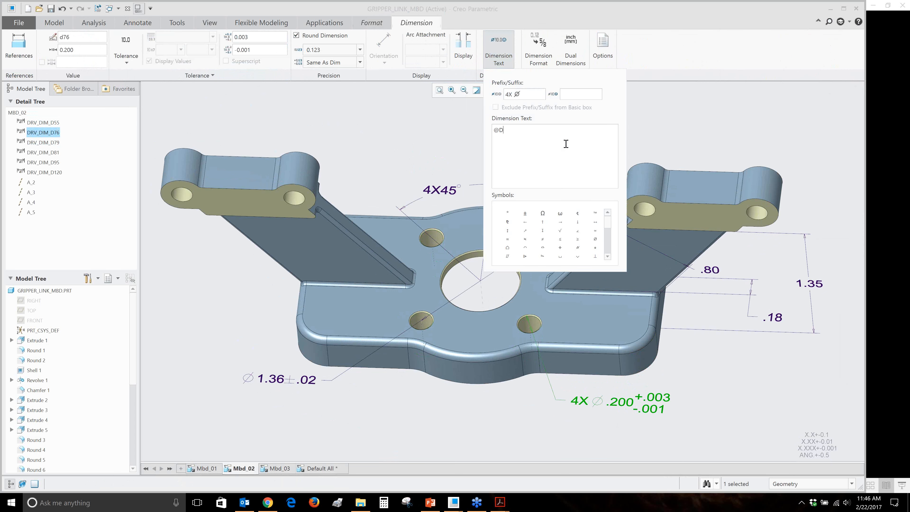
key(Return)
text(THRU HO)
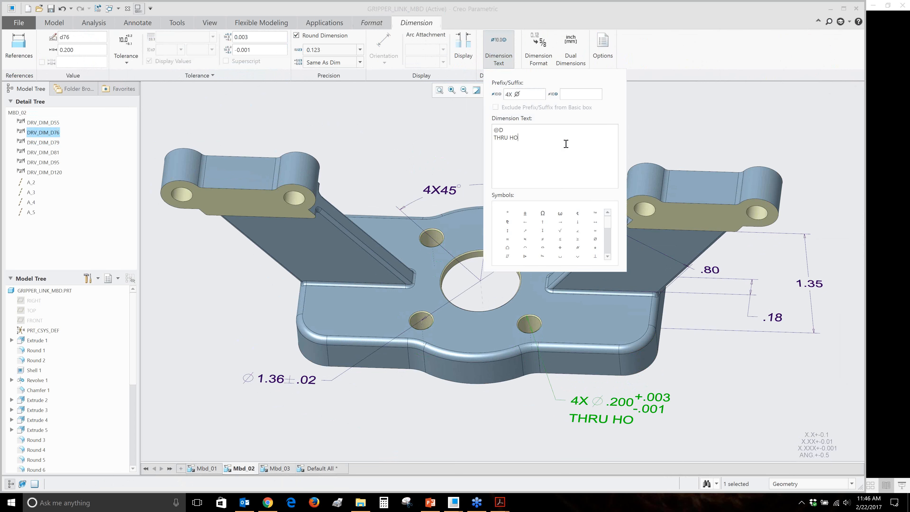
text(LE)
click(684, 289)
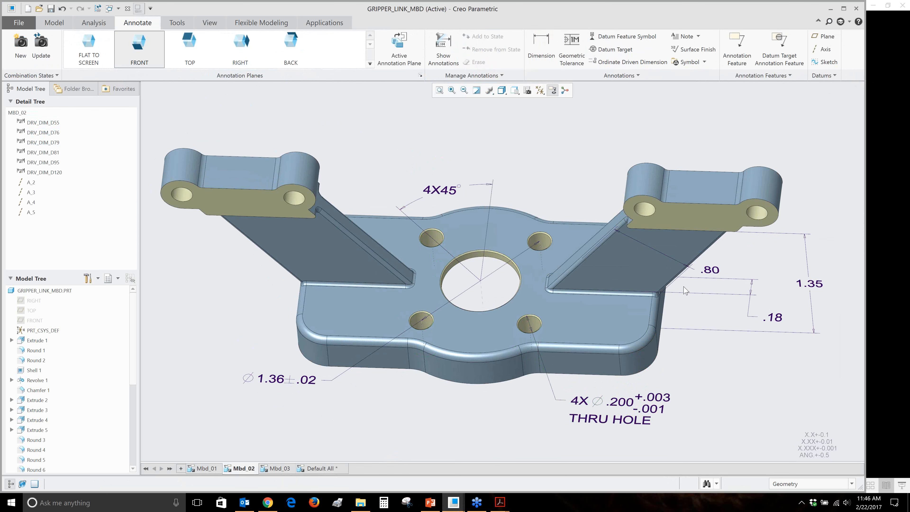
click(614, 402)
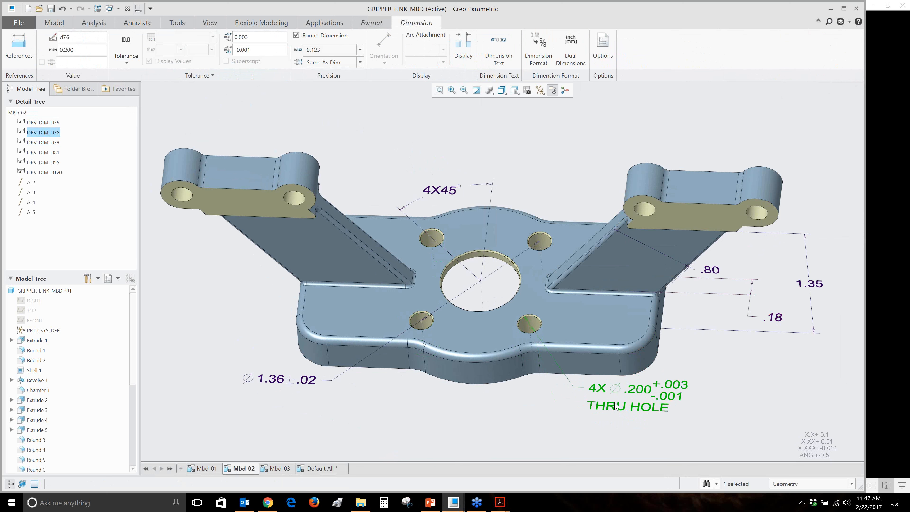
click(547, 142)
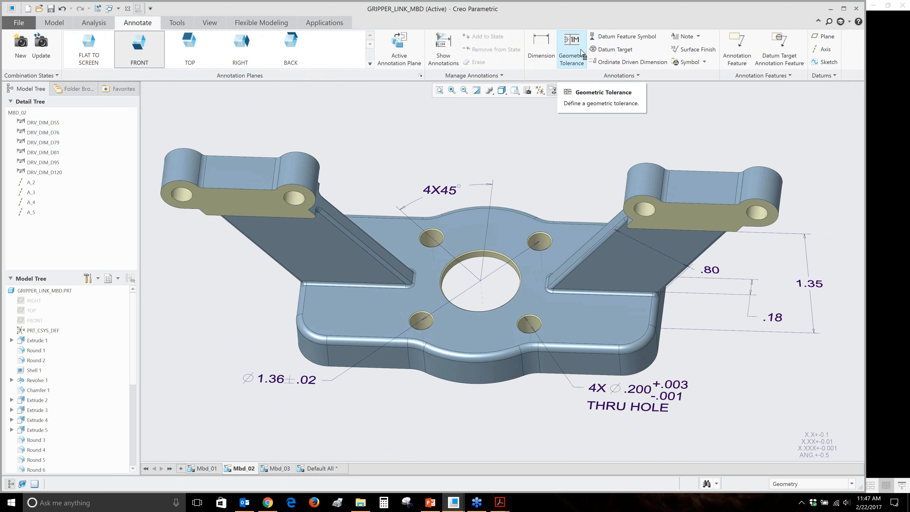
Attach a geometric tolerance to the small holes' diameter dimension and set its characteristic to Concentricity
click(580, 54)
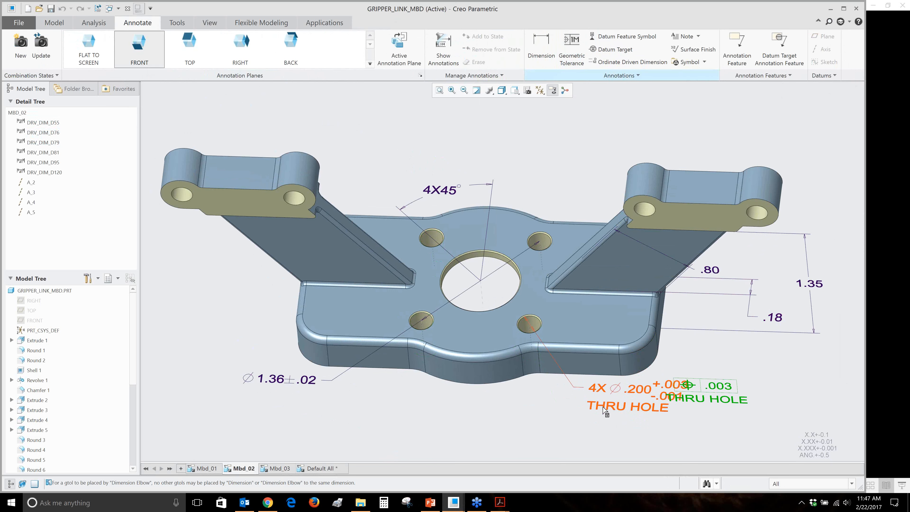
click(606, 408)
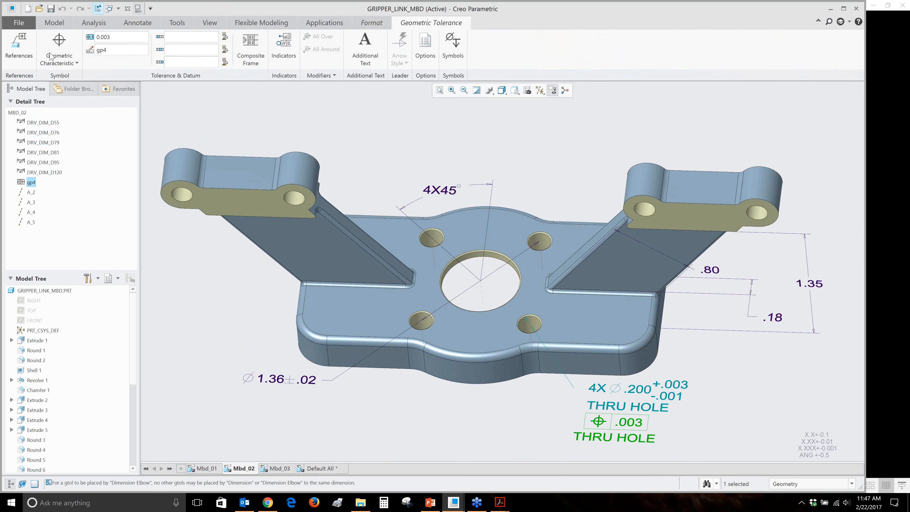
click(59, 57)
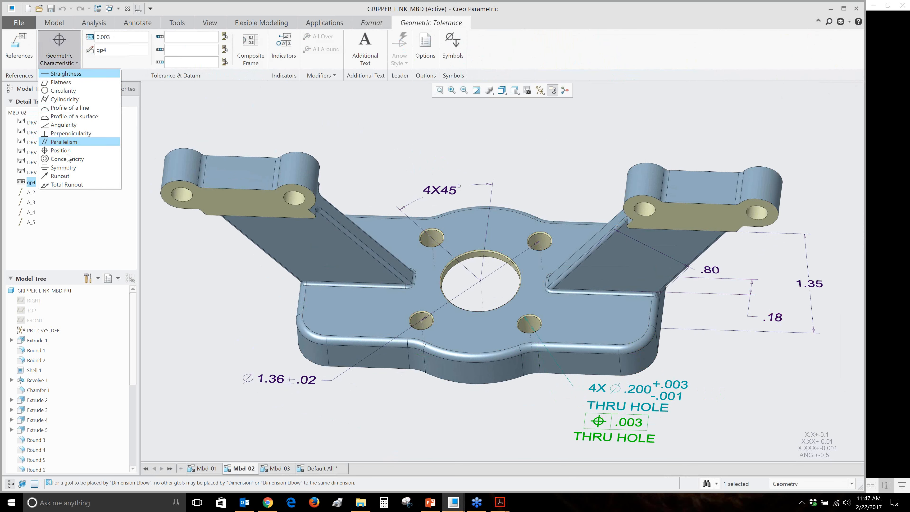
click(67, 159)
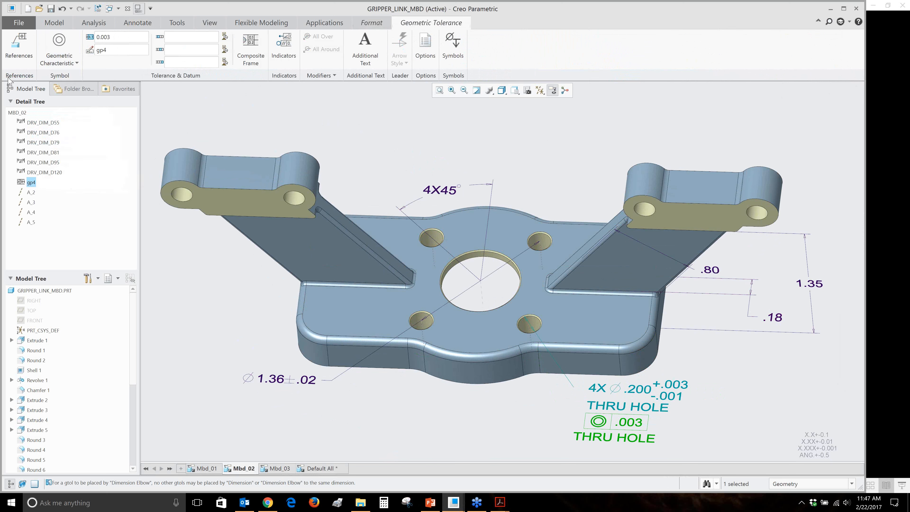
Set the concentricity tolerance value to 0.001 and its primary datum reference to A
click(119, 42)
key(BackSpace)
text(1)
click(200, 38)
text(A)
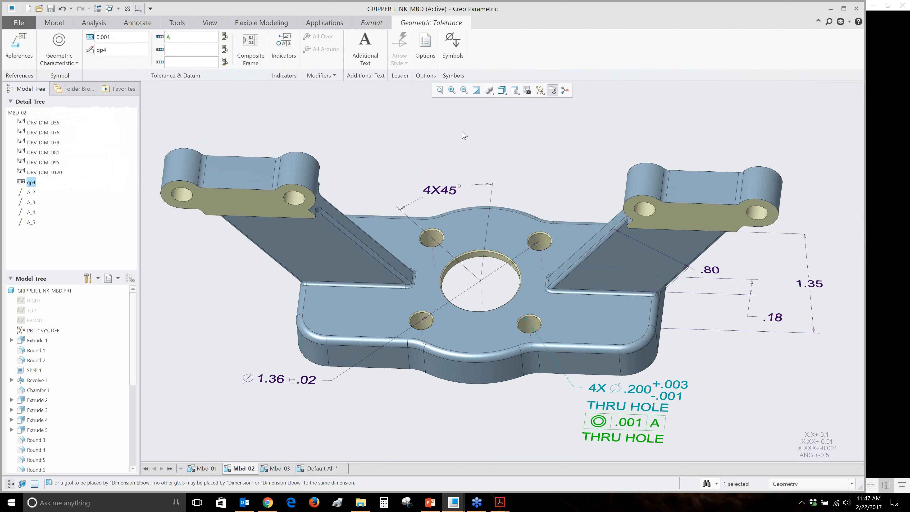
Append the circled M material condition symbol to the 0.001 concentricity tolerance value
click(176, 40)
click(119, 39)
click(372, 50)
click(452, 50)
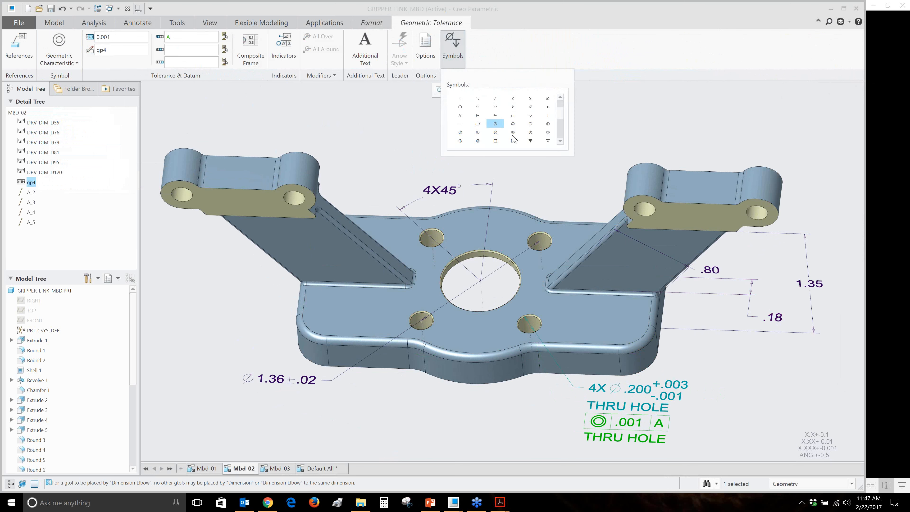
click(495, 132)
click(131, 39)
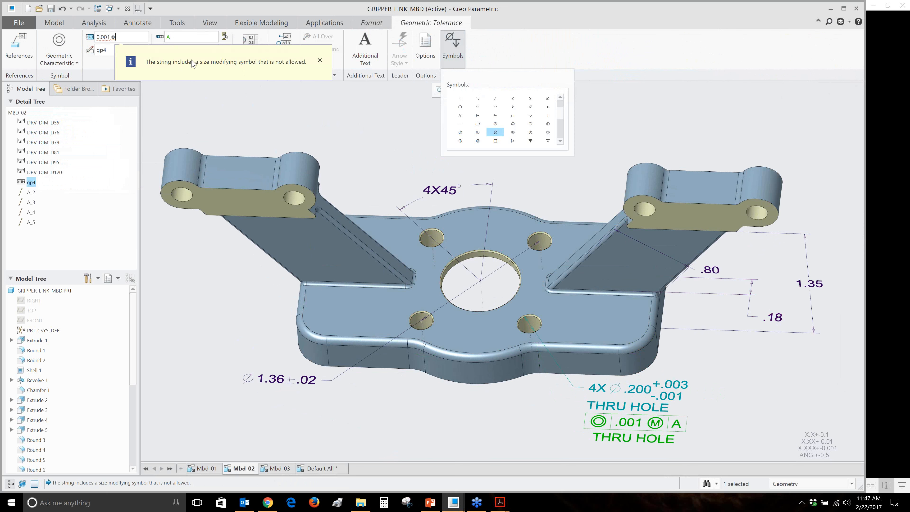
click(241, 109)
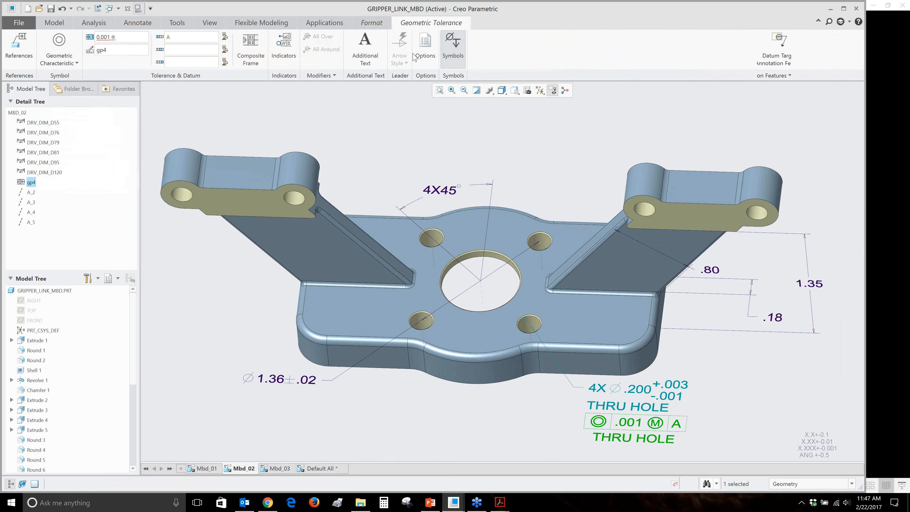
Assign the cylindrical surfaces of all four small base holes as first references of the 4X diameter dimension
click(615, 391)
click(25, 54)
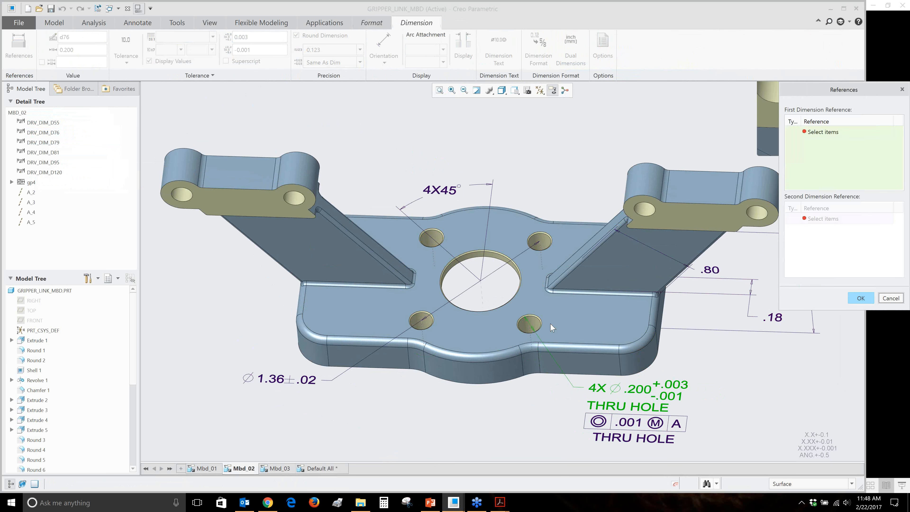
scroll(551, 327, up, 3)
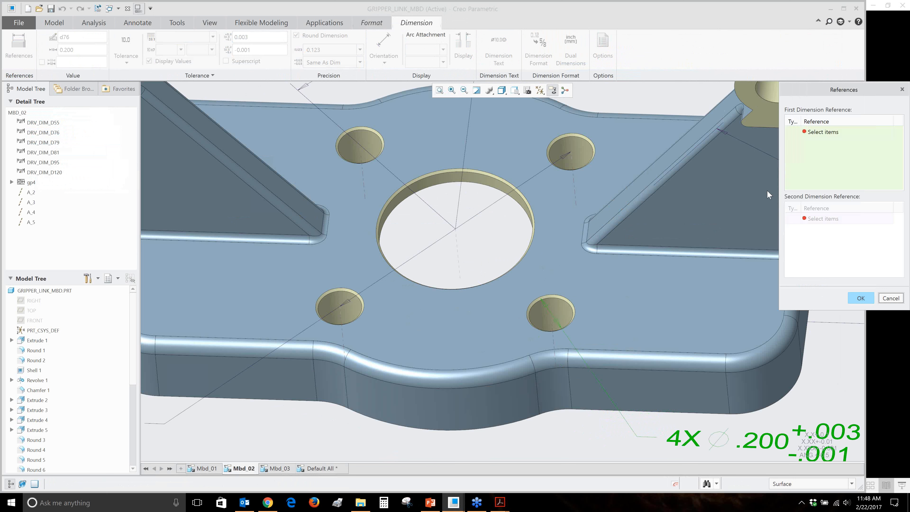
click(561, 308)
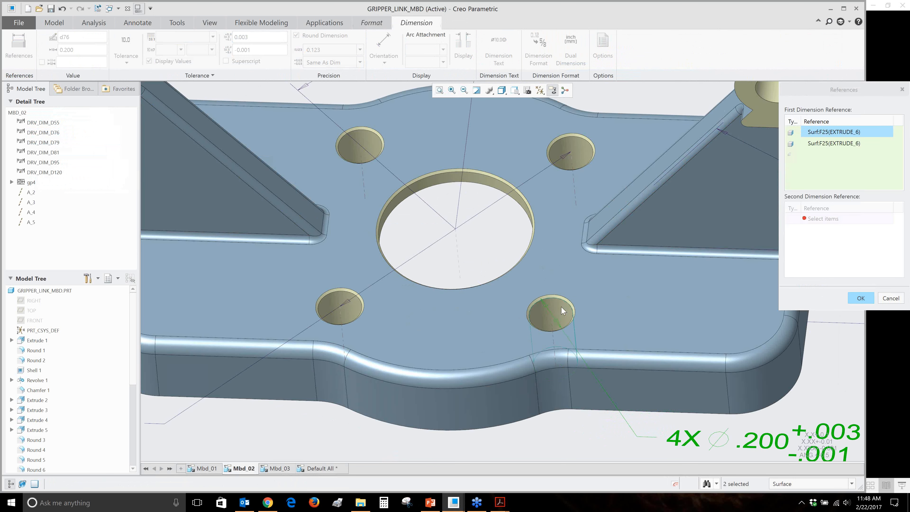
ctrl+click(340, 306)
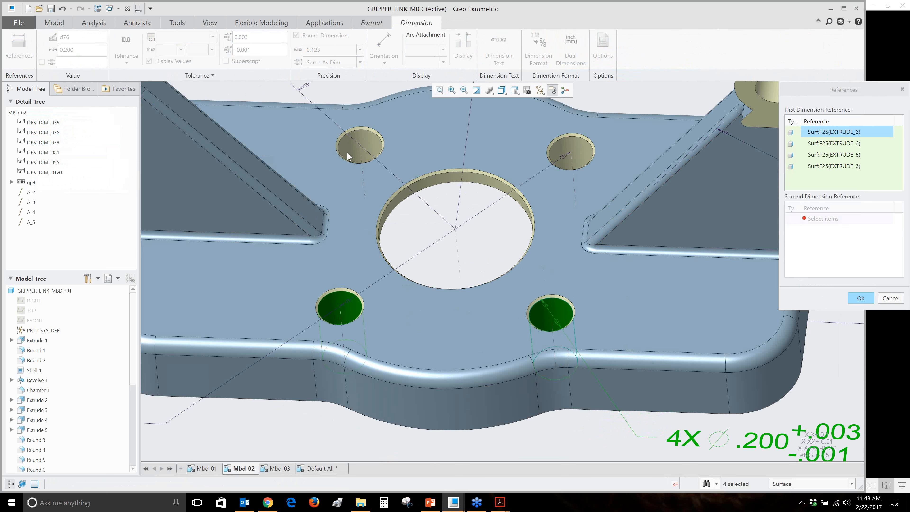
ctrl+click(368, 141)
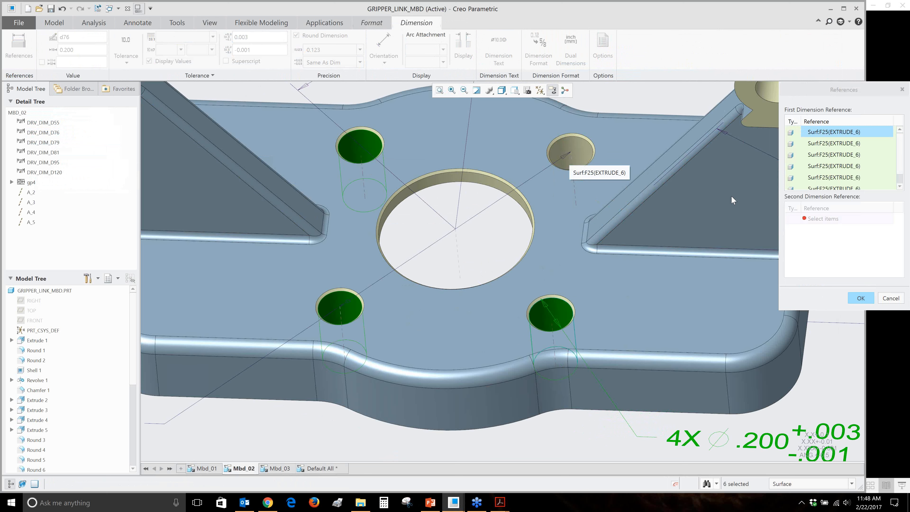
click(859, 295)
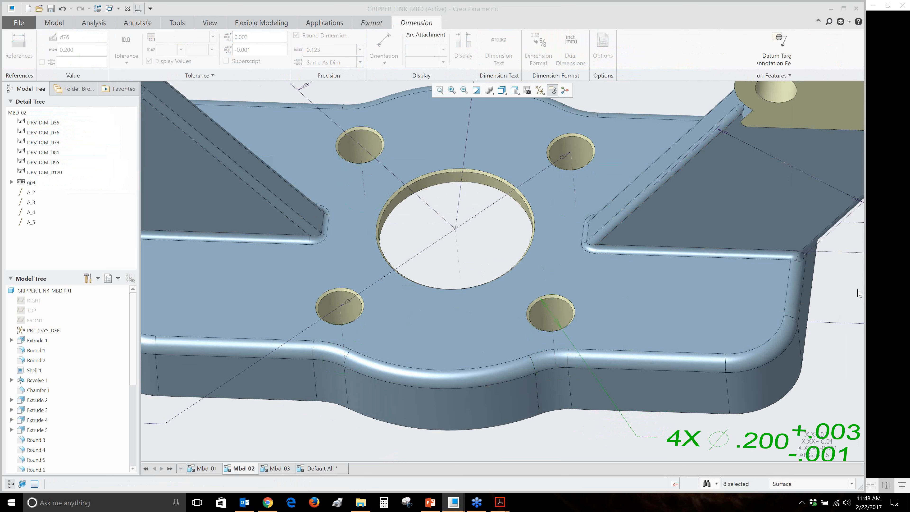
click(756, 447)
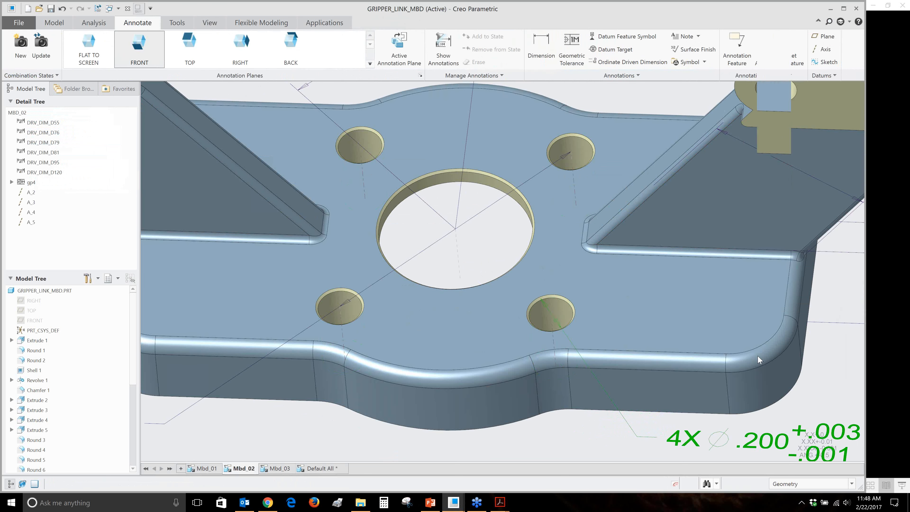
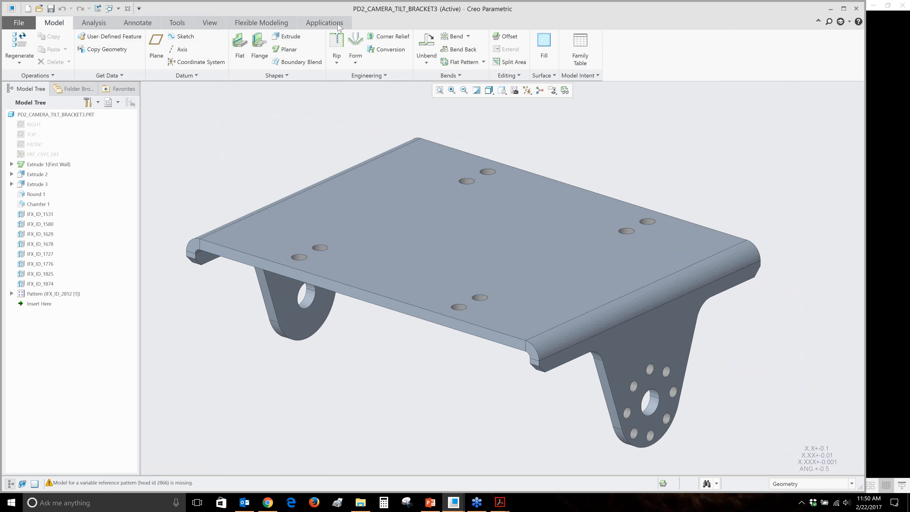
Start GD&T Advisor on the PD2_CAMERA_TILT_BRACKET3 part
click(324, 22)
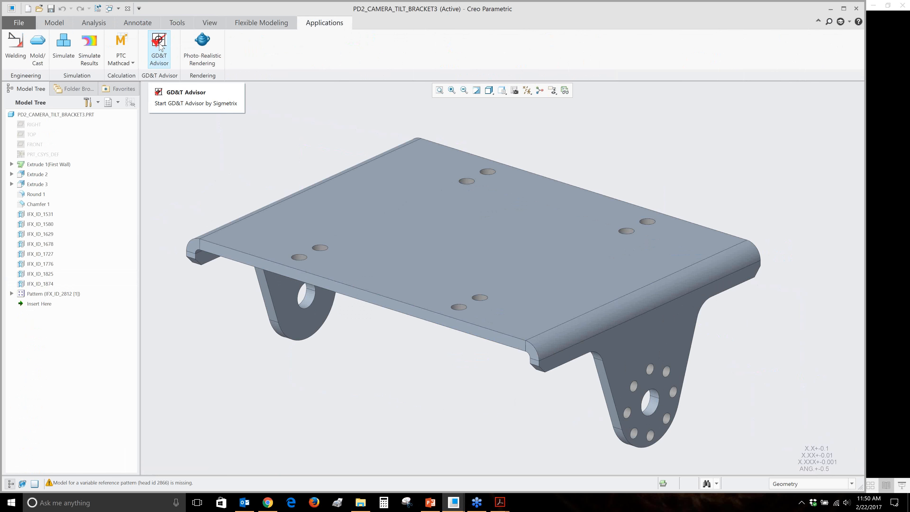
click(160, 46)
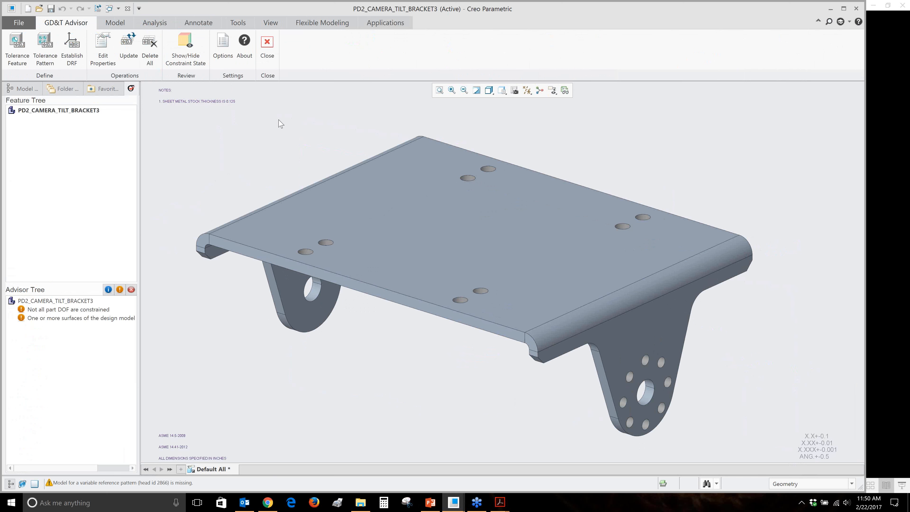
ctrl+middle_drag(274, 138, 301, 155)
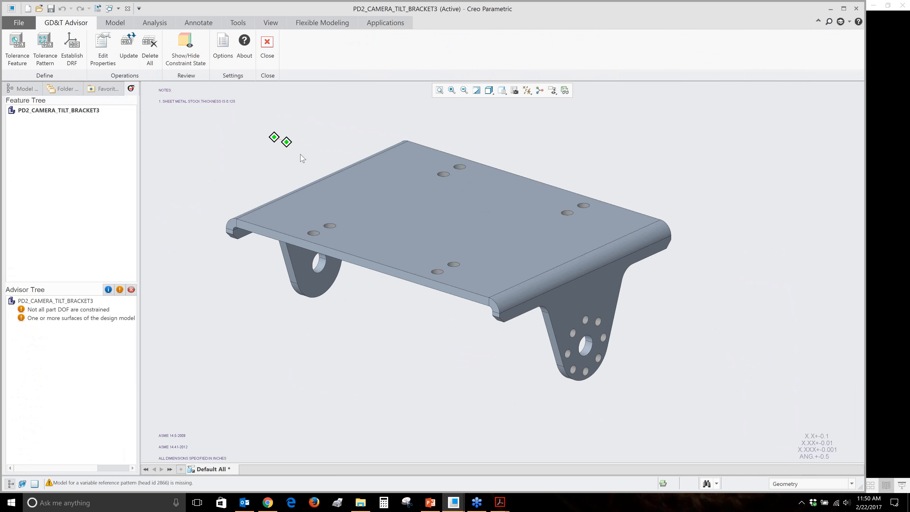
scroll(301, 154, down, 1)
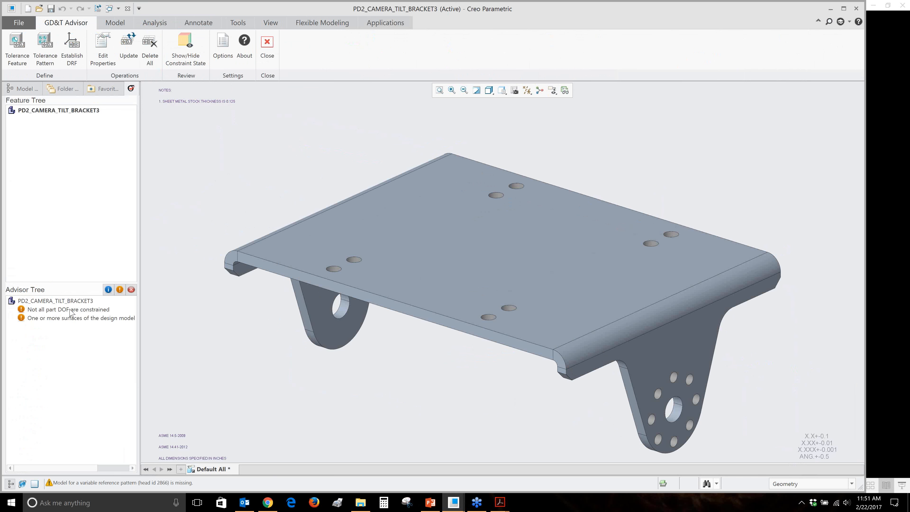
Read the detailed help for the advisory about unconstrained part degrees of freedom, and close the help page
right_click(71, 311)
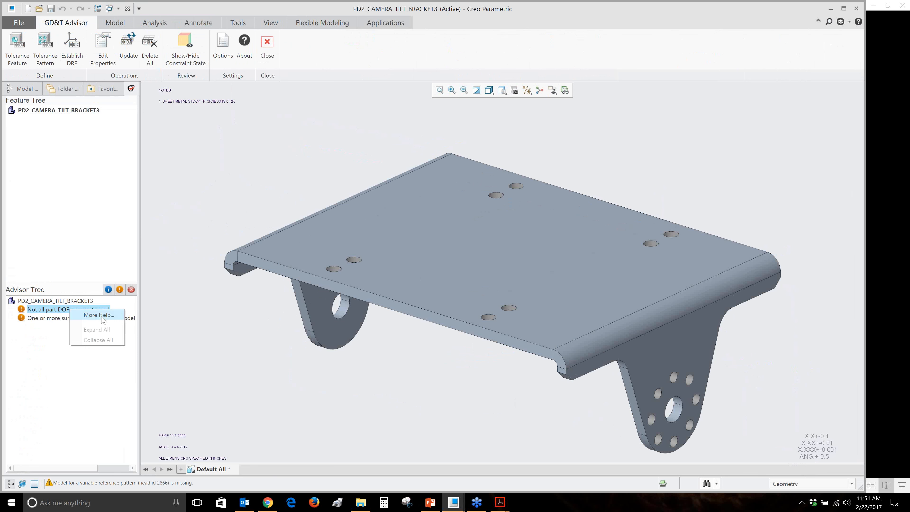
click(99, 315)
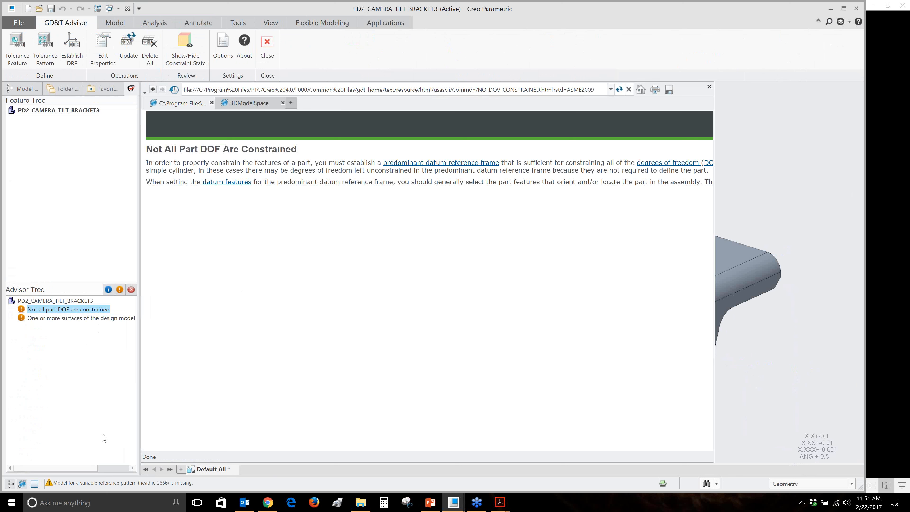
click(22, 484)
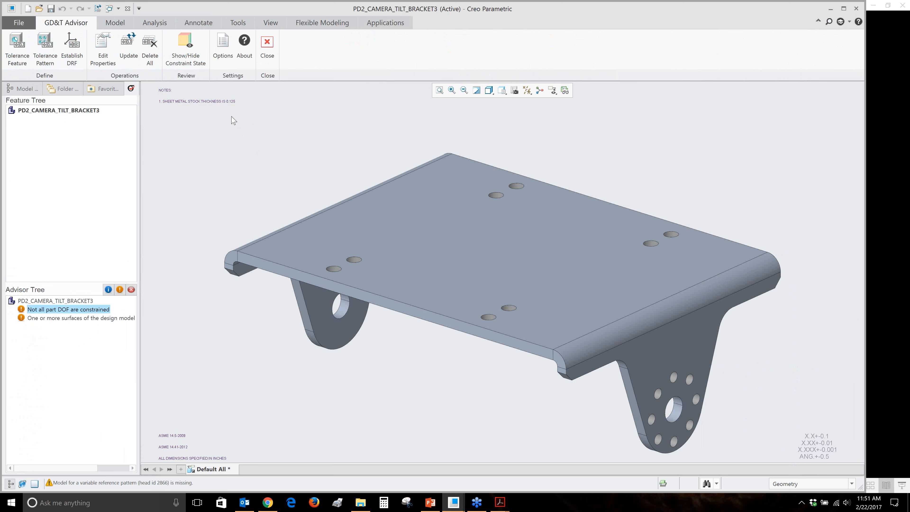
Start a tolerance feature on the bracket's large flat upper surface, accepting it as a Planar Surface
click(19, 47)
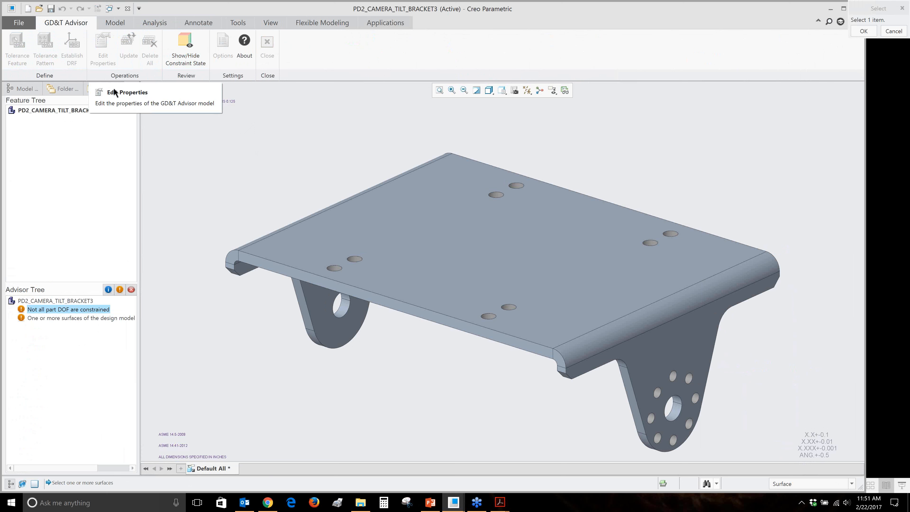
click(443, 215)
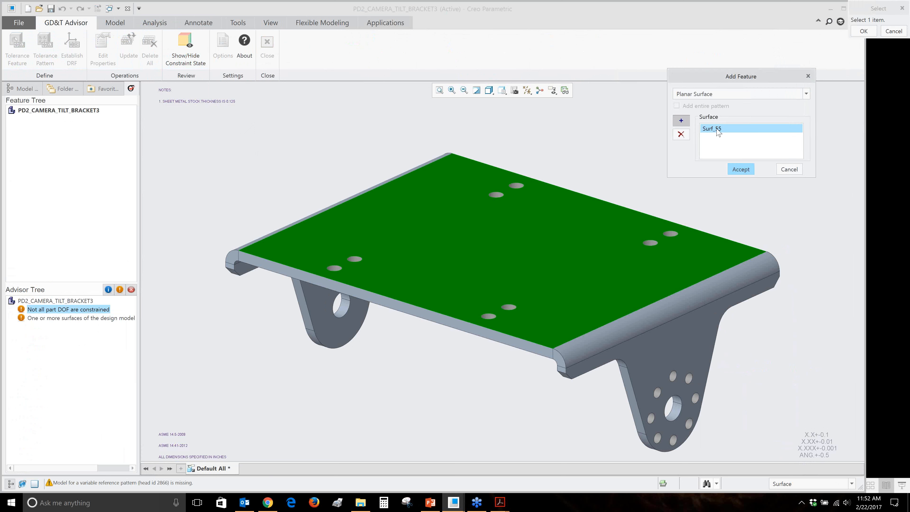
click(740, 169)
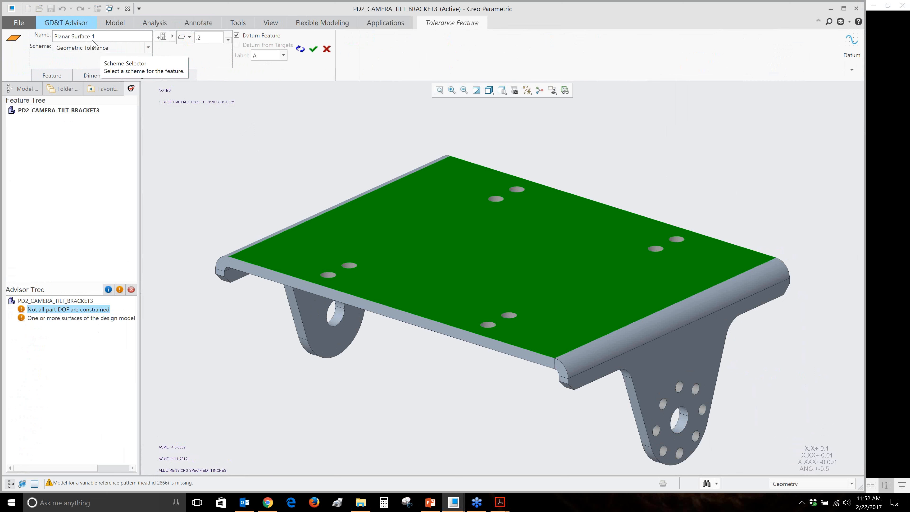
Give the upper surface a Profile of a Surface tolerance of .005 and make it datum feature A
click(94, 46)
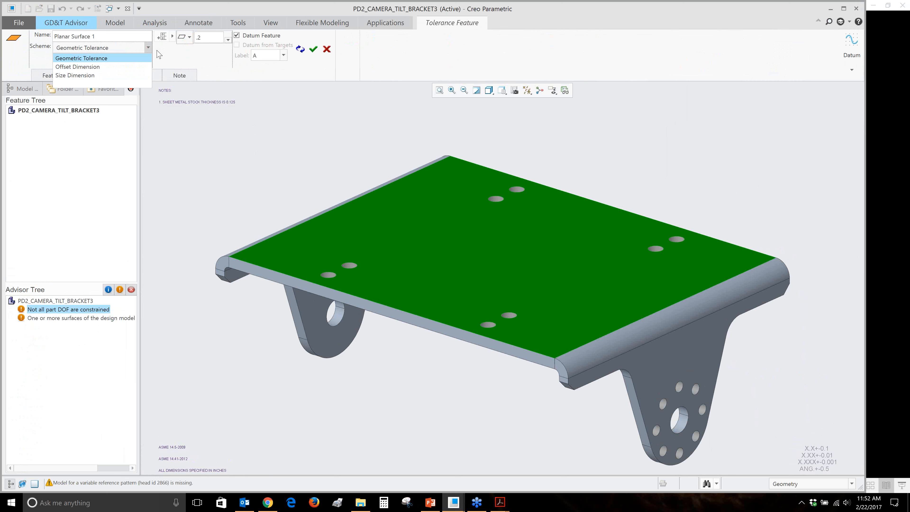
click(185, 40)
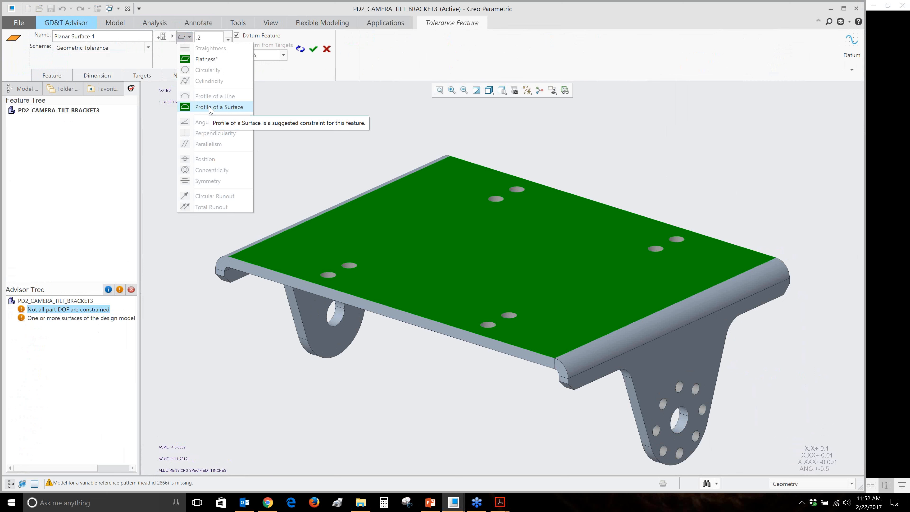
click(231, 107)
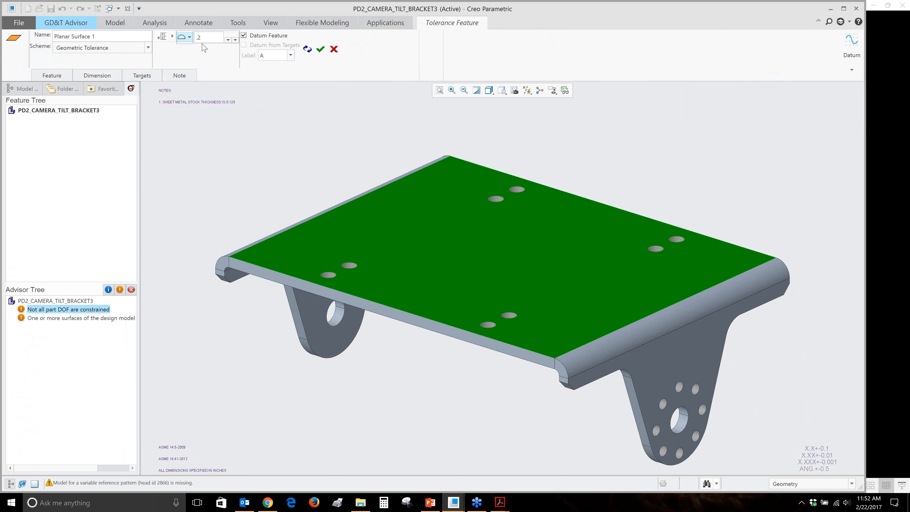
double_click(202, 37)
text(.005)
click(321, 49)
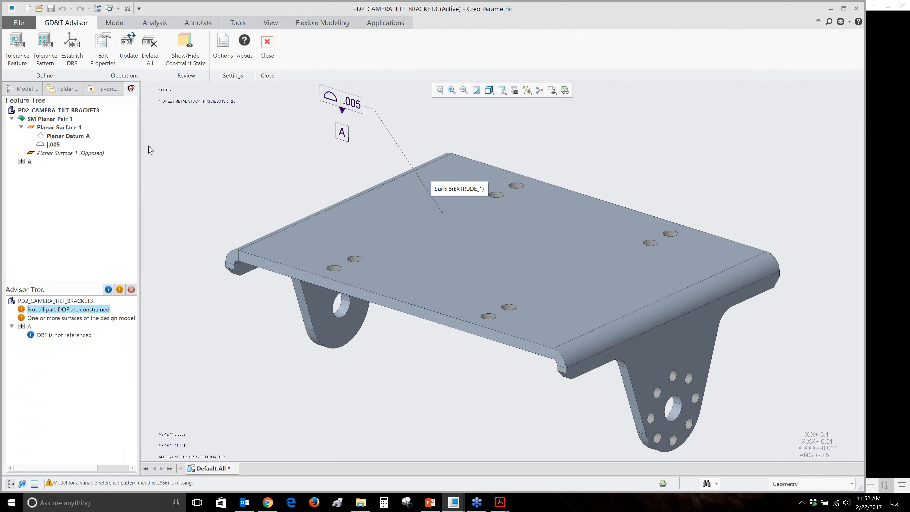
Review the planar pair, its toleranced surface, datum A and profile tolerance, and the advisory about datum reference frame A
click(56, 119)
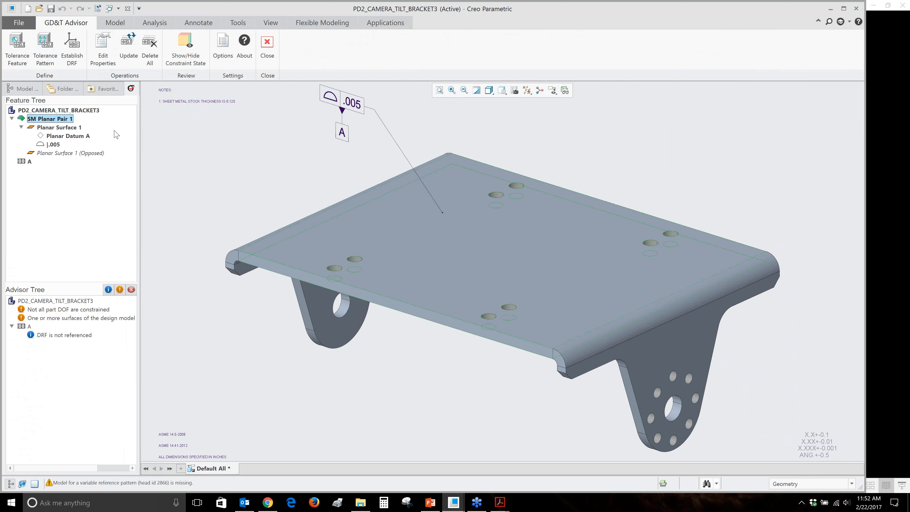
key(Down)
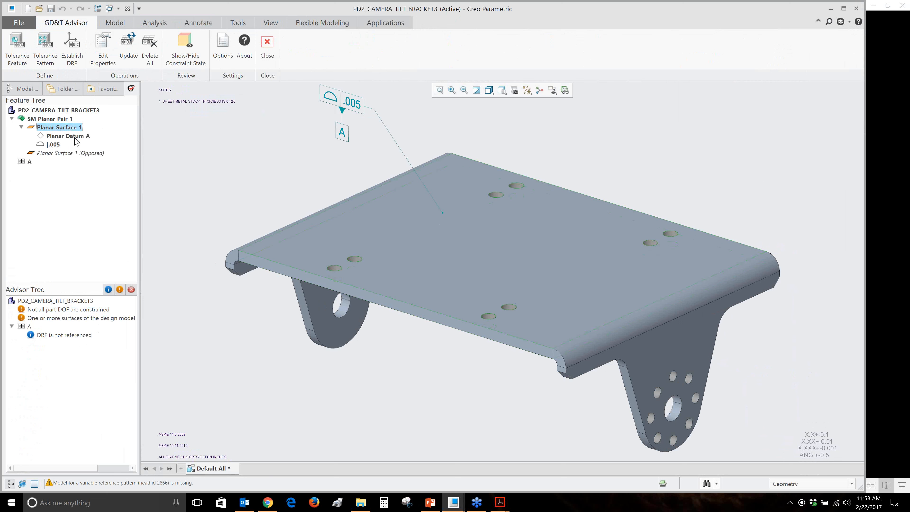
key(Down)
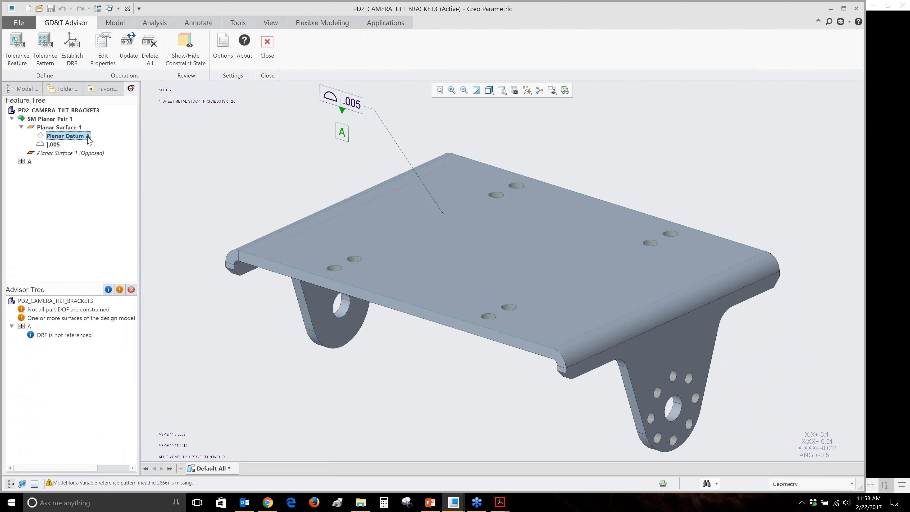
click(54, 145)
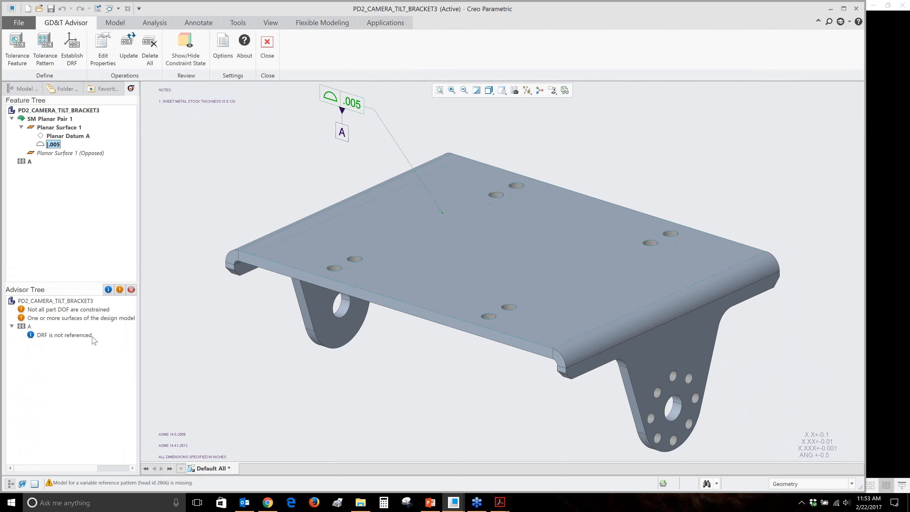
click(80, 337)
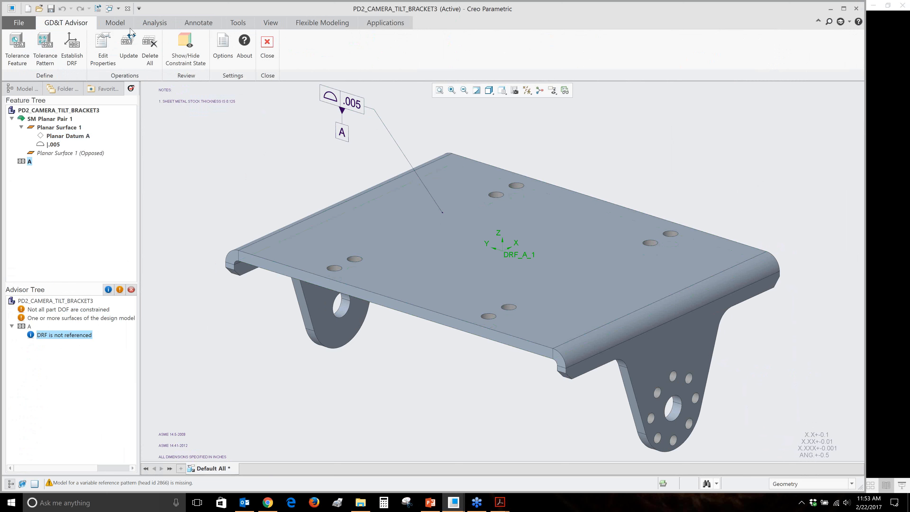
Show the diameter dimension of one of the small holes in the bracket's side flange
click(183, 22)
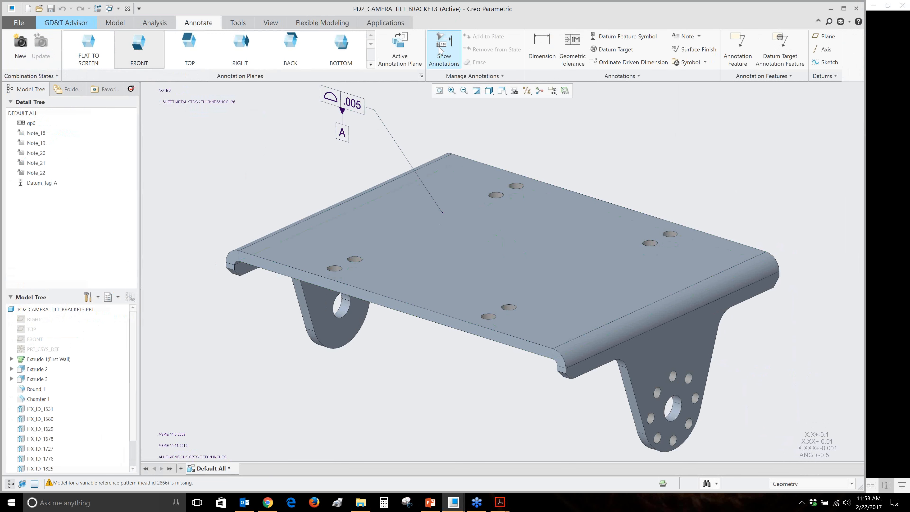
click(441, 46)
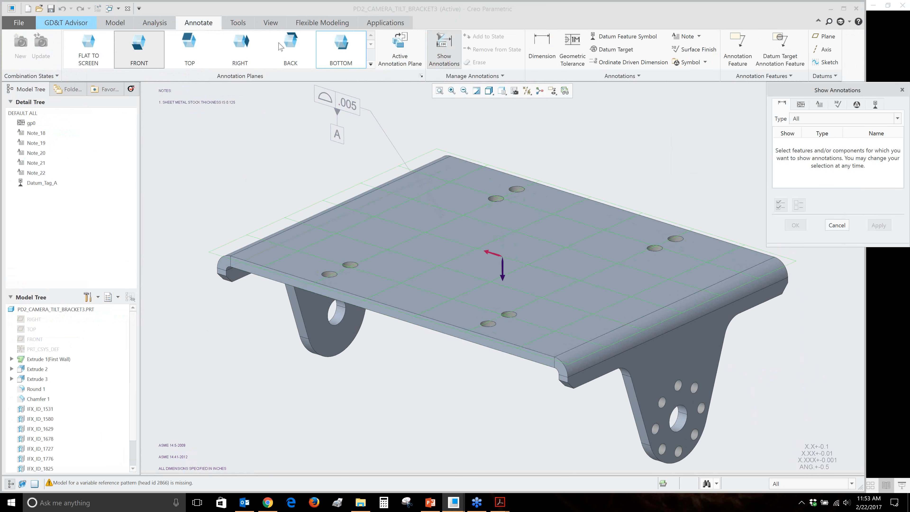
click(661, 402)
click(786, 143)
click(795, 225)
middle_drag(782, 142, 782, 143)
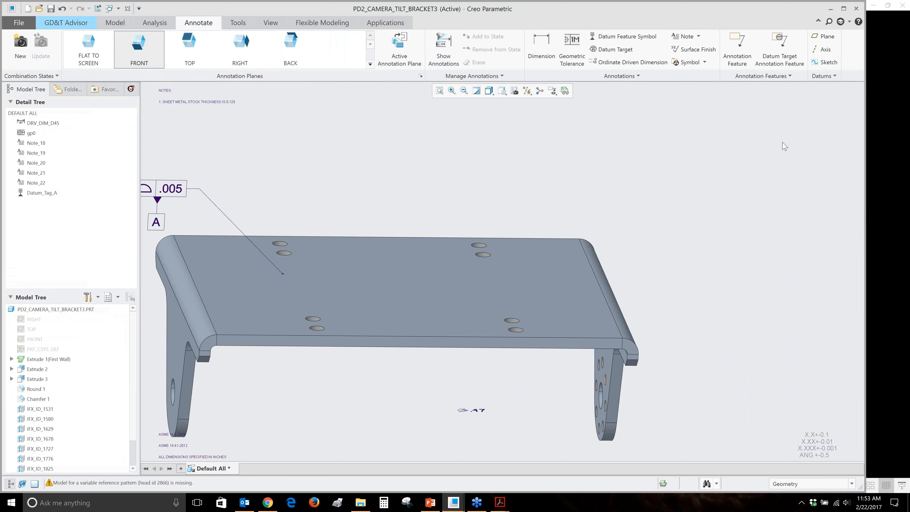
Try to move the hole's diameter dimension to a different annotation plane by replacing its reference surface
click(507, 416)
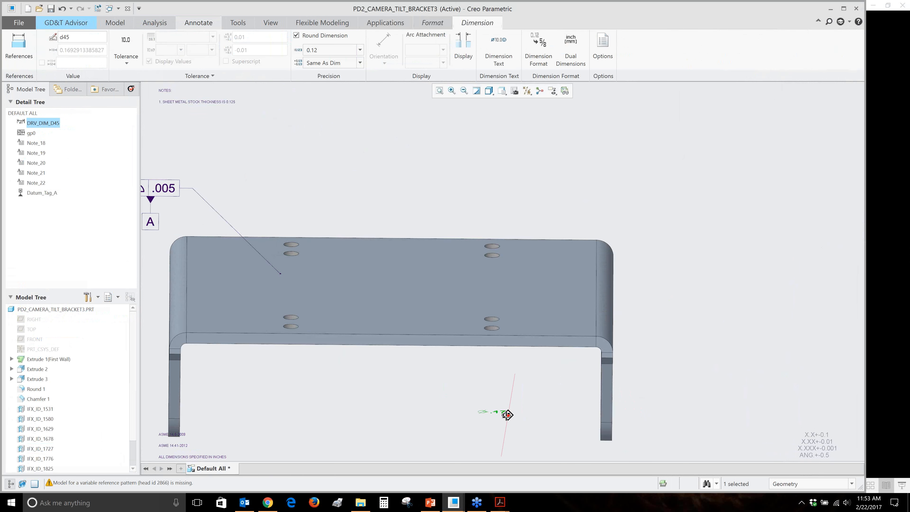
middle_drag(506, 415, 663, 373)
right_click(506, 415)
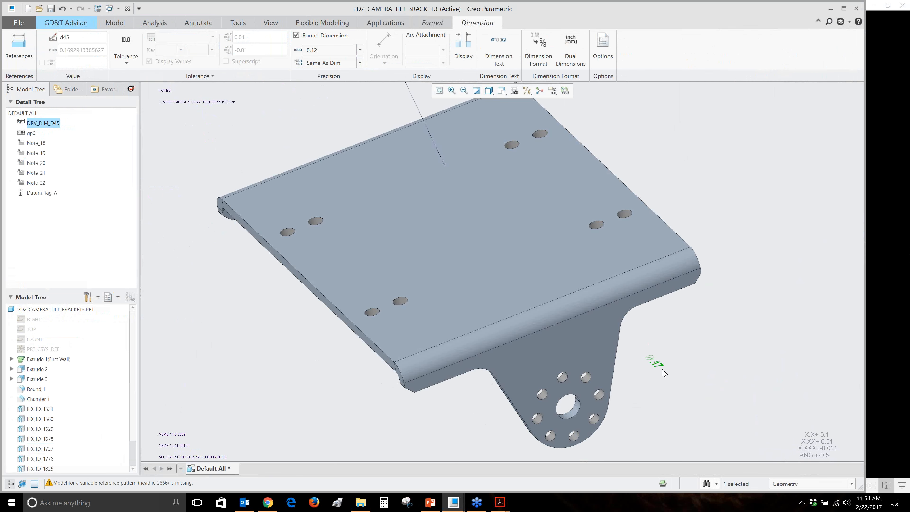
right_click(663, 373)
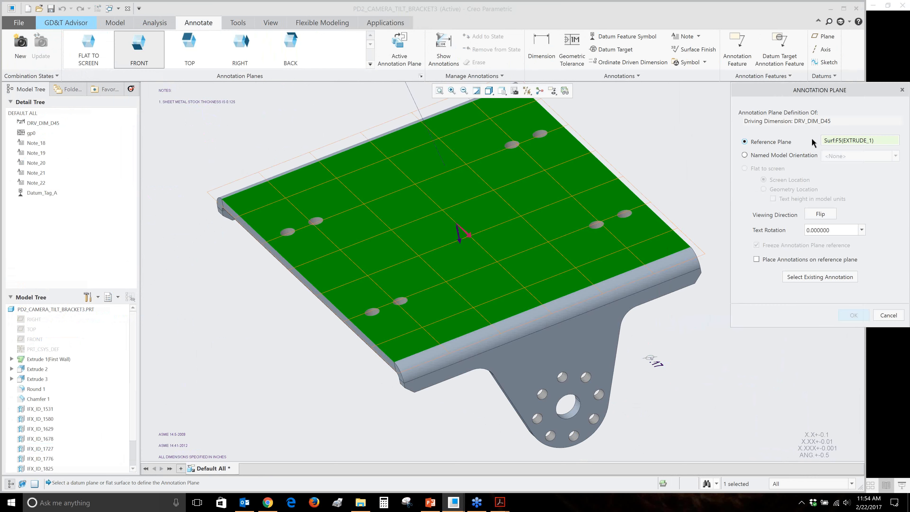
click(551, 255)
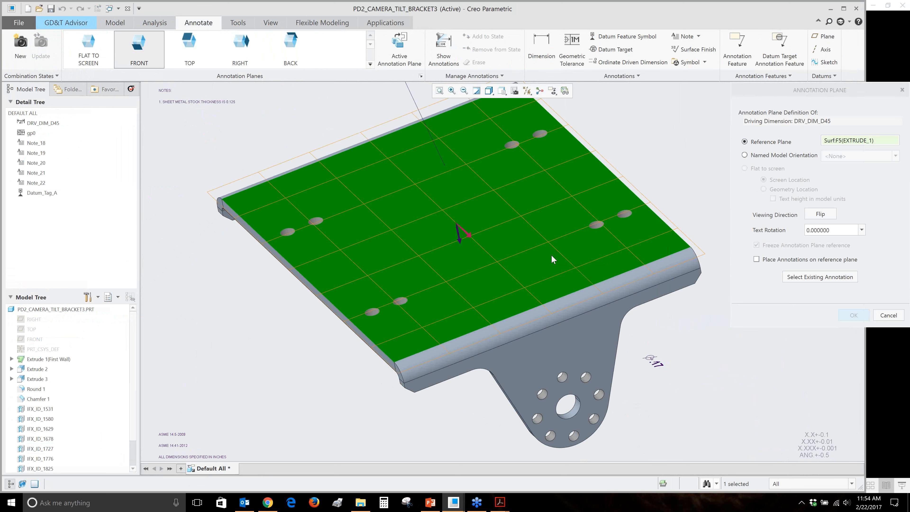
right_click(842, 141)
click(872, 170)
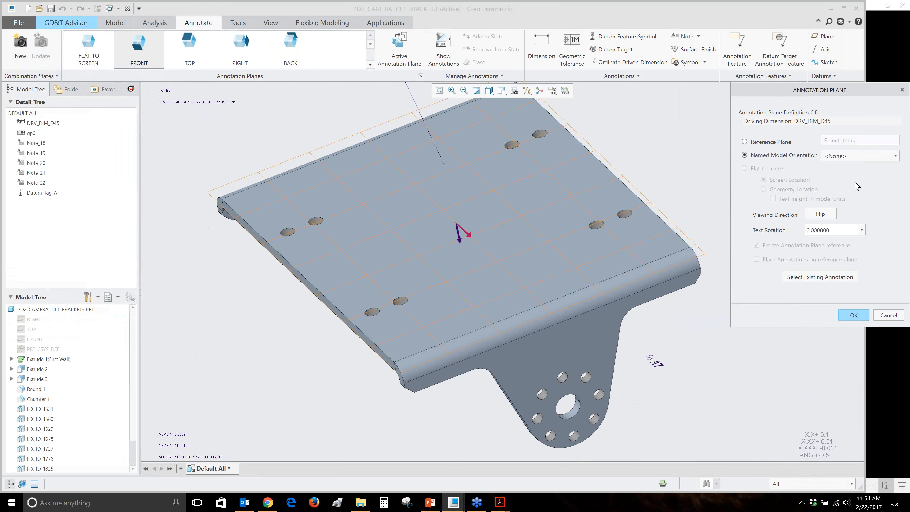
middle_click(692, 357)
mouse_move(692, 357)
middle_down()
mouse_move(795, 385)
mouse_move(716, 385)
middle_up()
Erase the flange hole's diameter dimension from the display
click(793, 384)
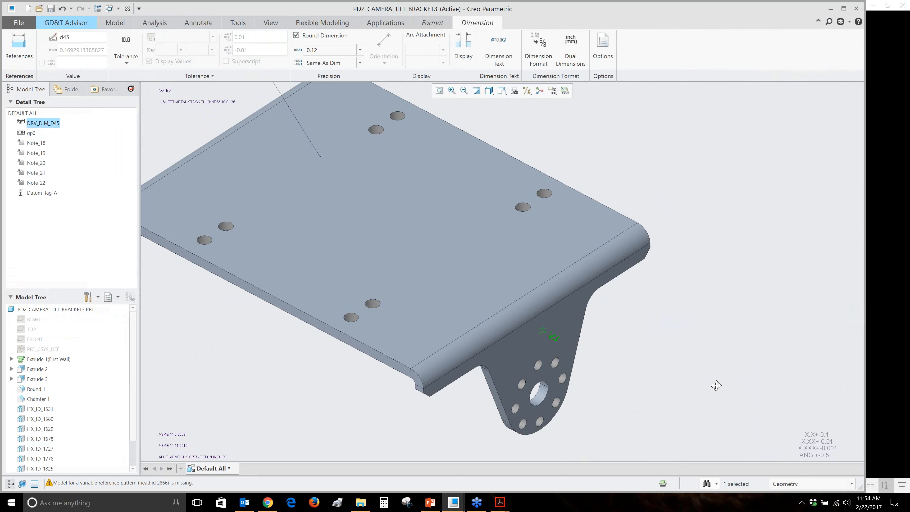
right_click(554, 336)
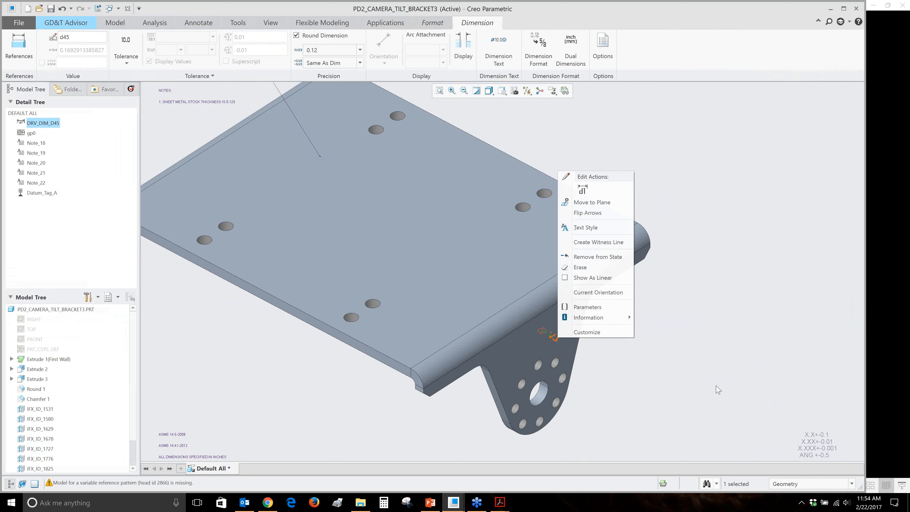
click(580, 267)
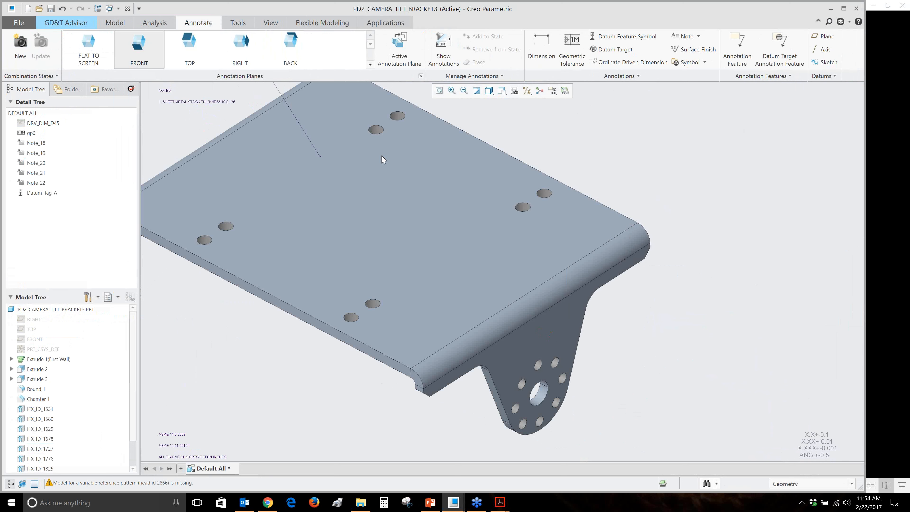
Show the small flange hole's diameter dimension again and place its text clear of the part
click(199, 60)
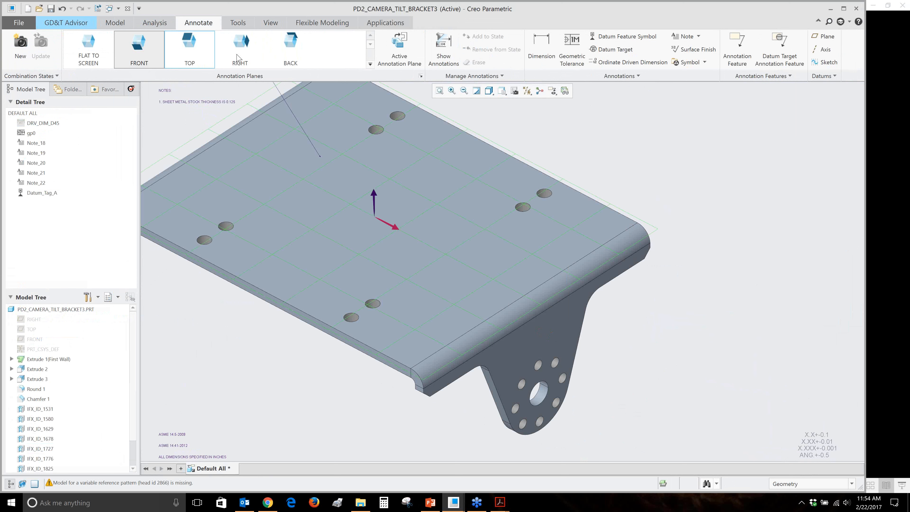
click(237, 58)
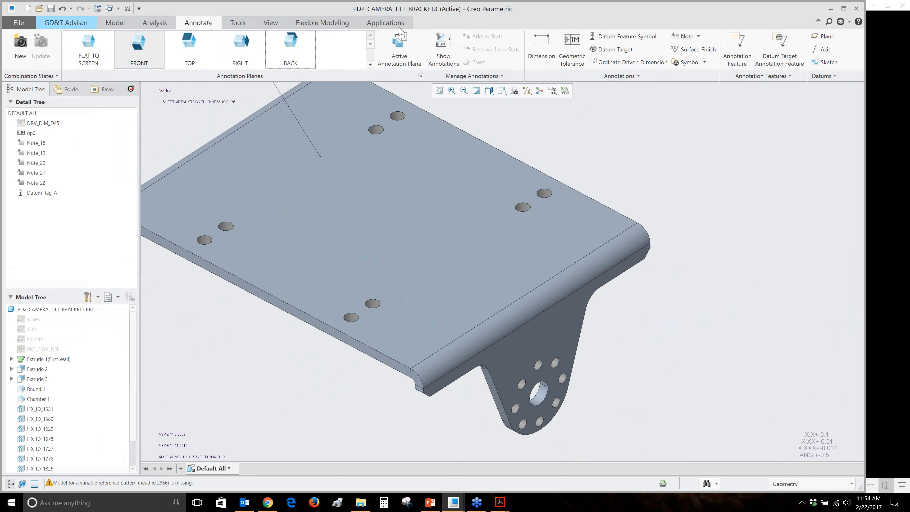
click(399, 29)
click(443, 50)
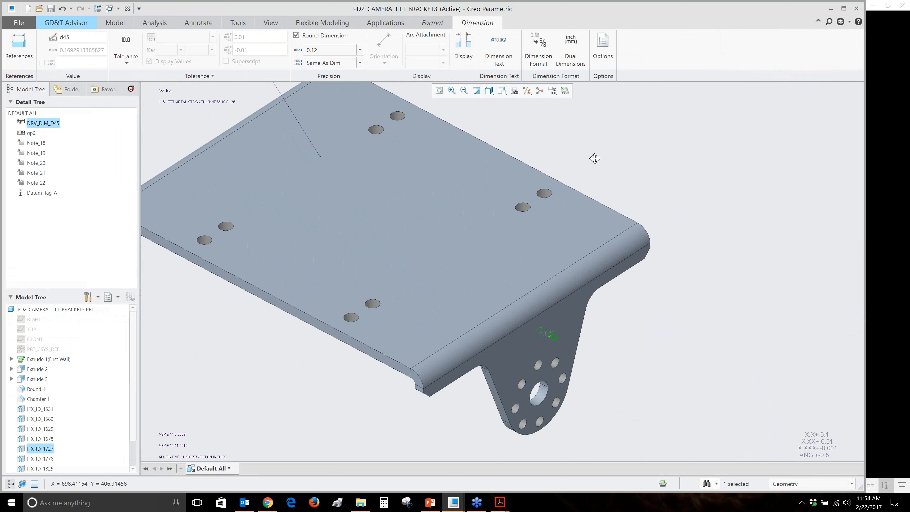
drag(551, 334, 594, 159)
mouse_move(651, 246)
middle_down()
mouse_move(595, 320)
mouse_move(512, 245)
mouse_move(518, 359)
middle_up()
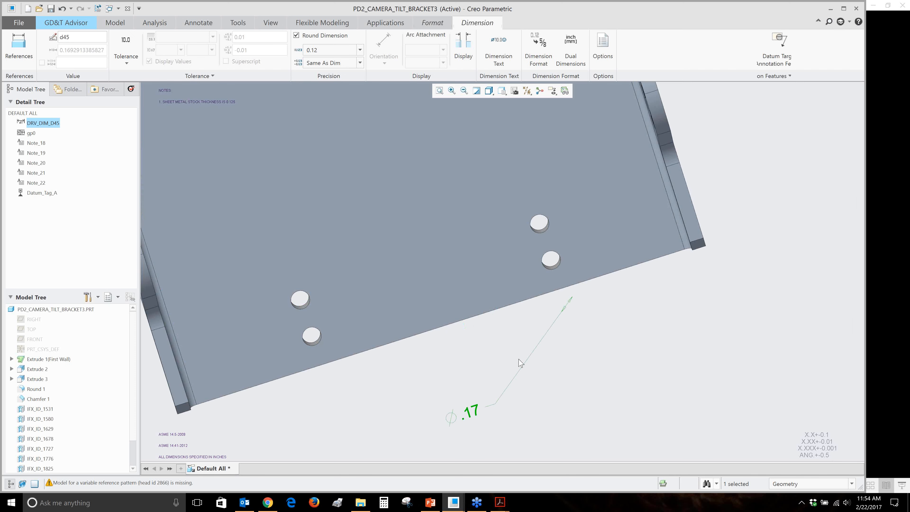
click(519, 358)
Try to start another tolerance feature in GD&T Advisor, then select the shown hole diameter dimension
click(43, 123)
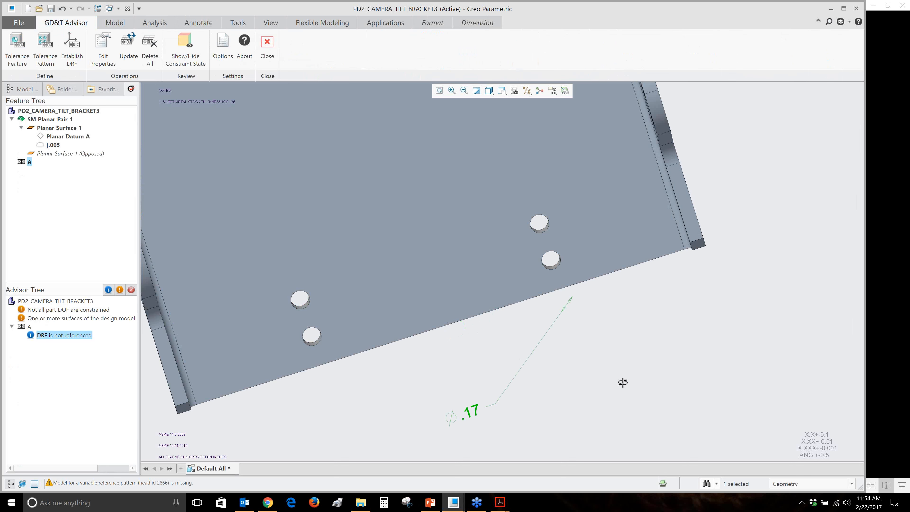
mouse_move(622, 382)
middle_down()
mouse_move(597, 299)
mouse_move(584, 318)
mouse_move(597, 300)
middle_up()
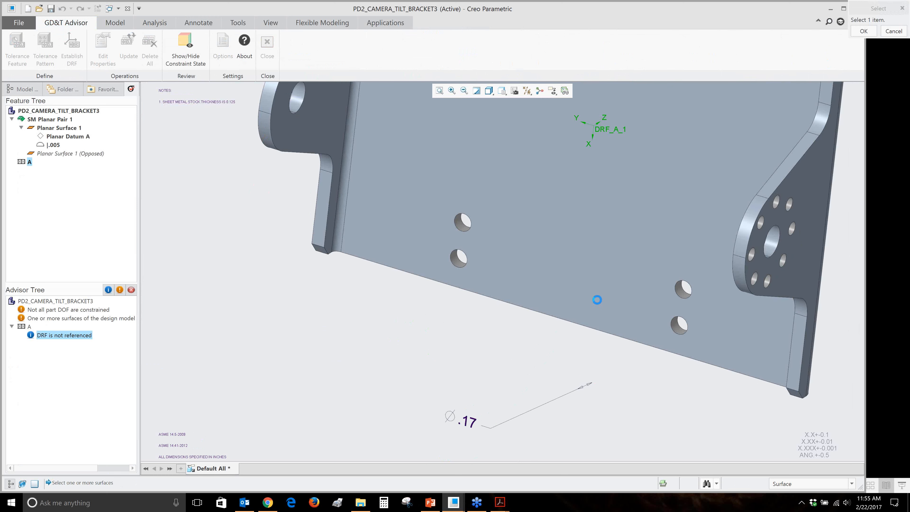
click(598, 302)
click(480, 437)
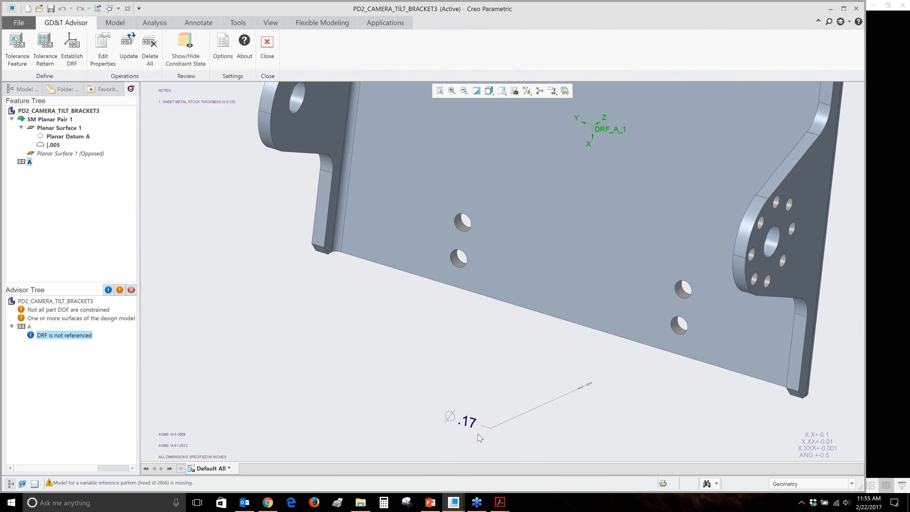
click(468, 423)
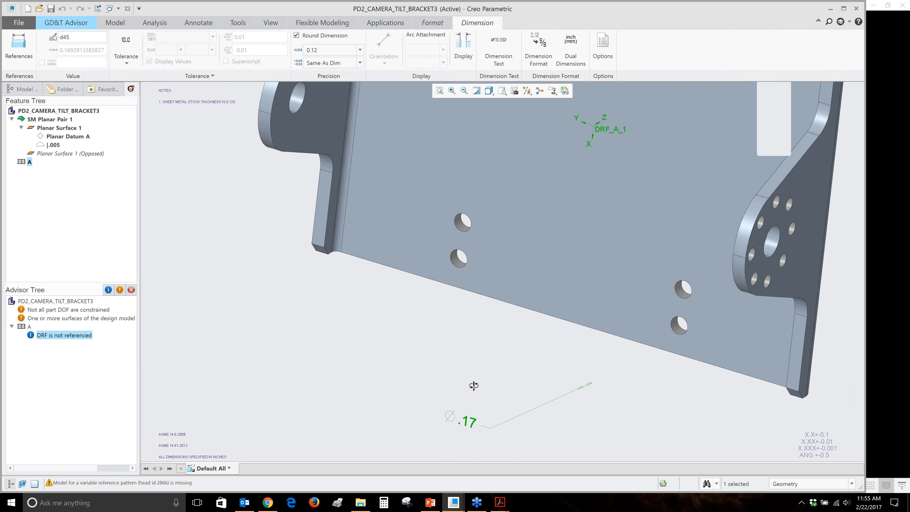
mouse_move(473, 385)
middle_down()
mouse_move(444, 464)
mouse_move(480, 302)
middle_up()
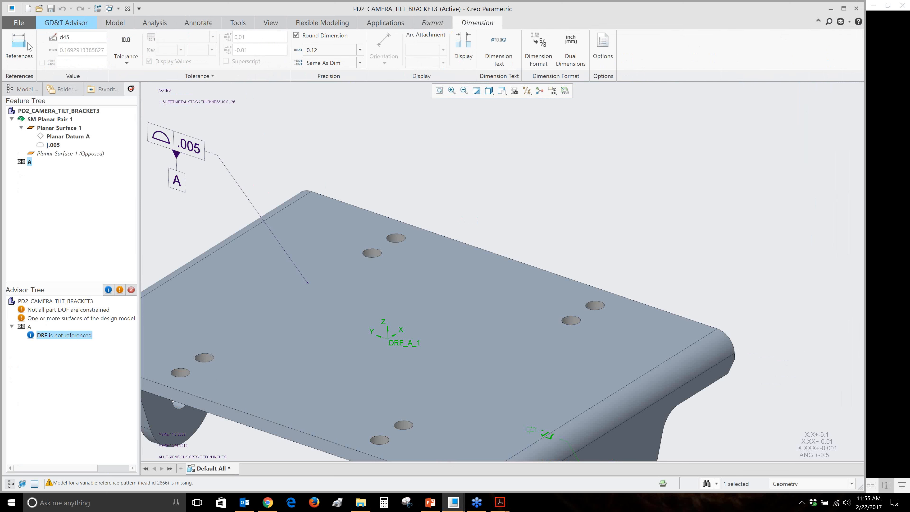
click(28, 47)
Close the bracket and gripper link windows and erase all models not displayed from the session
click(127, 9)
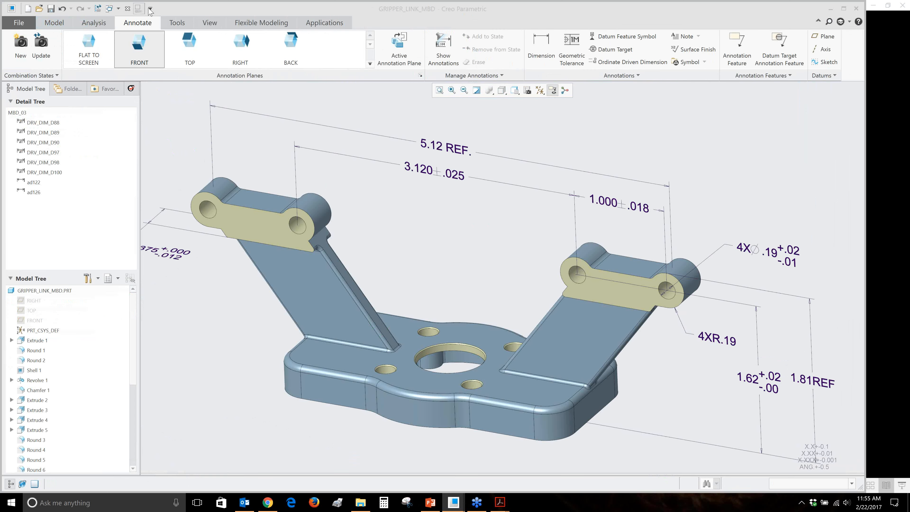
click(177, 109)
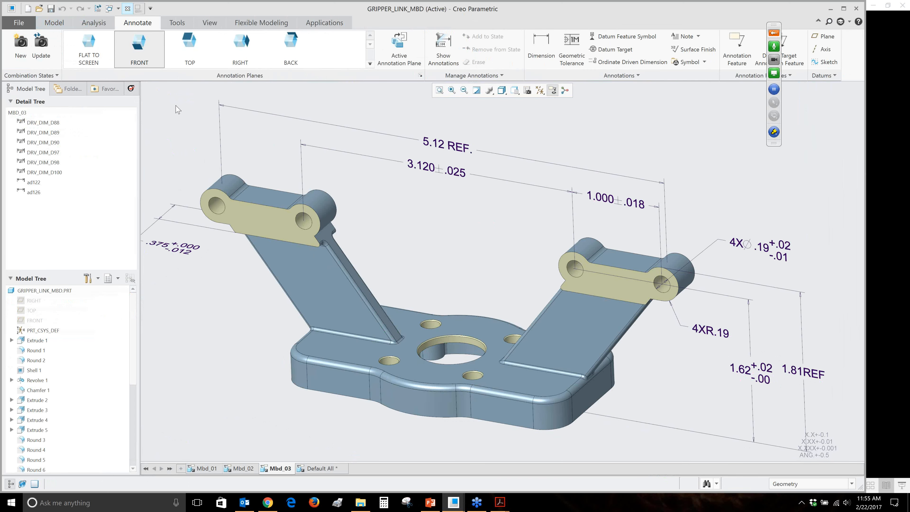
click(127, 9)
click(126, 50)
key(Return)
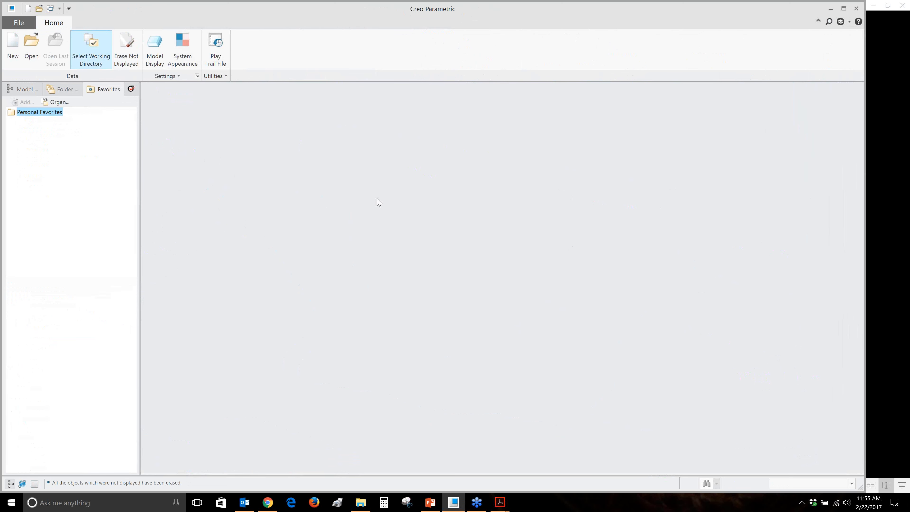
Open pd2_camera_tilt_bracket3.prt and start the GD&T Advisor application on it
key(ctrl+o)
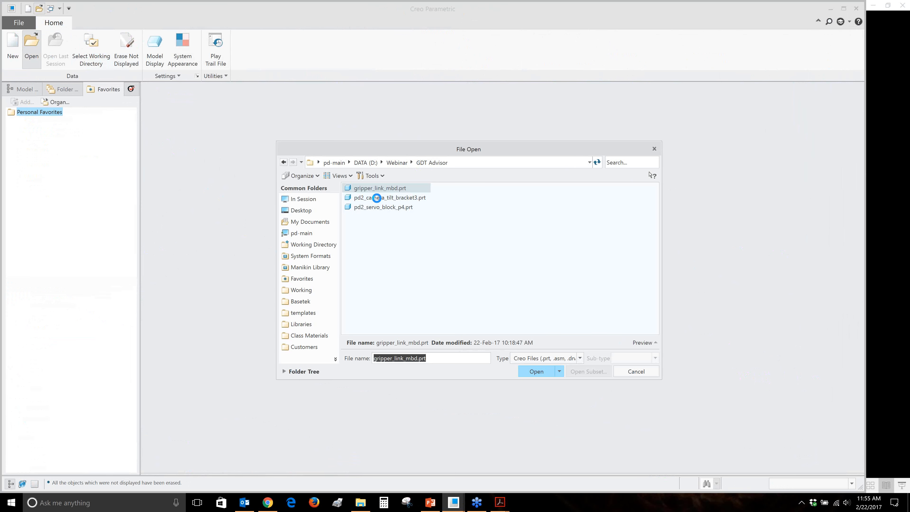
double_click(376, 197)
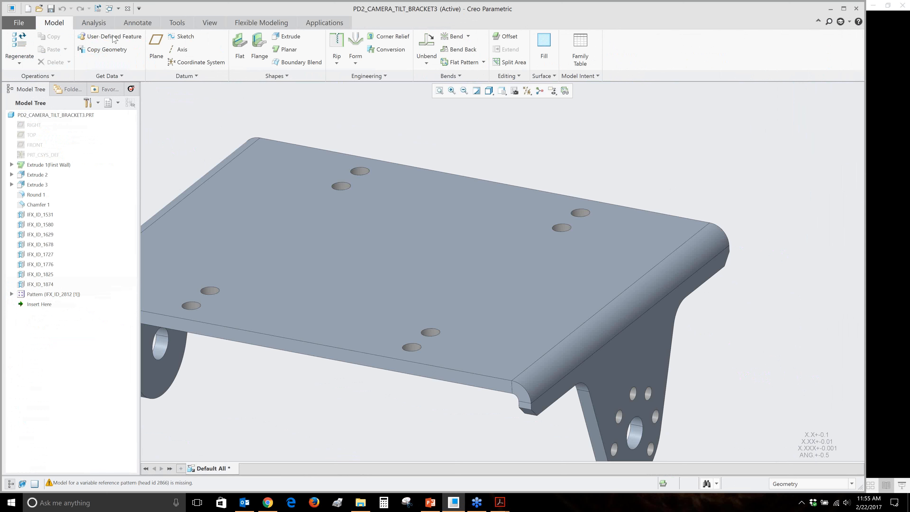
click(324, 23)
click(159, 50)
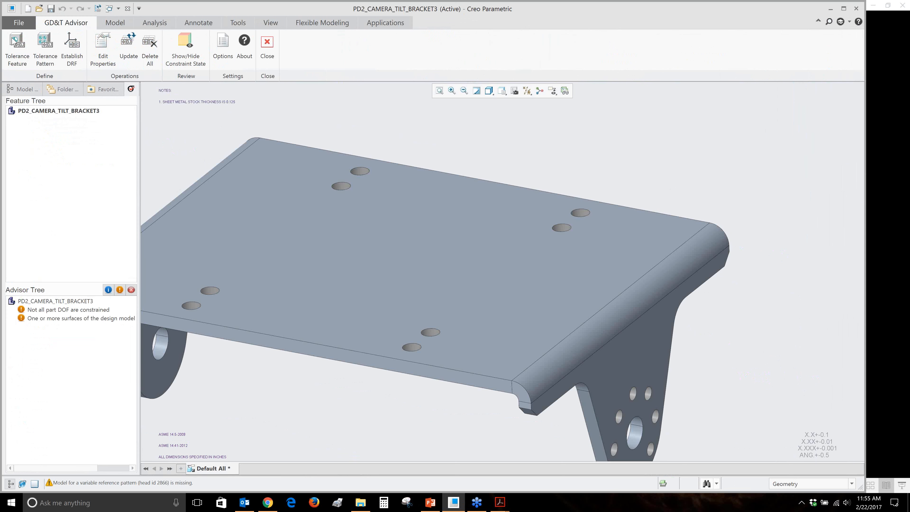
Start a simple hole tolerance feature on the outer hole of the pair at the plate's far corner, nearest the eight-hole flange
click(12, 41)
scroll(613, 219, down, 2)
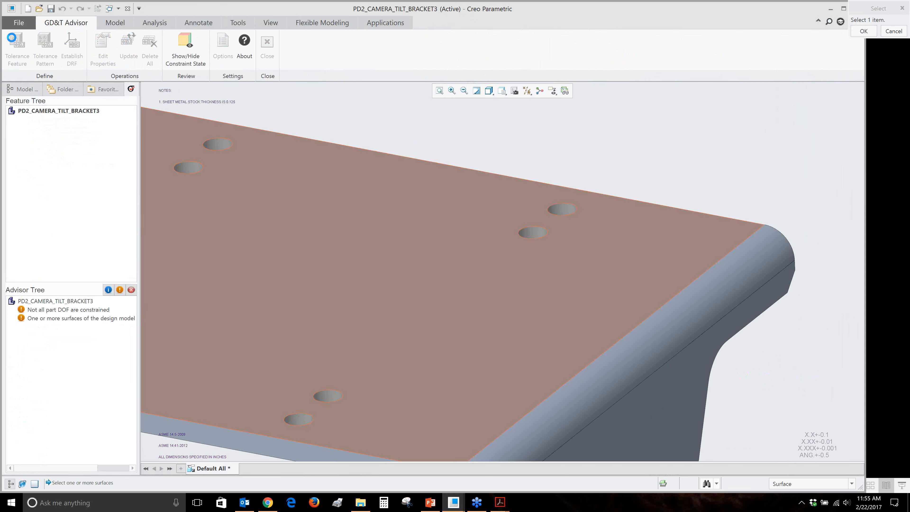
click(562, 209)
scroll(506, 338, up, 1)
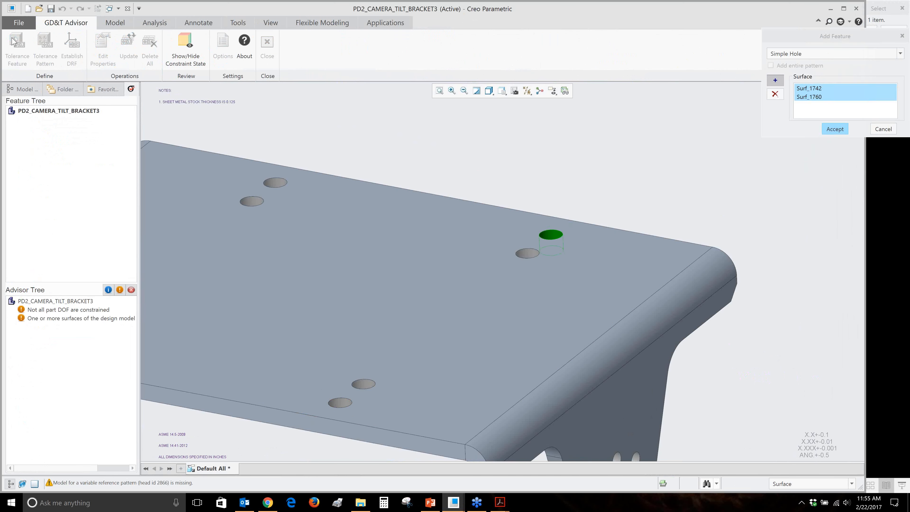
click(835, 129)
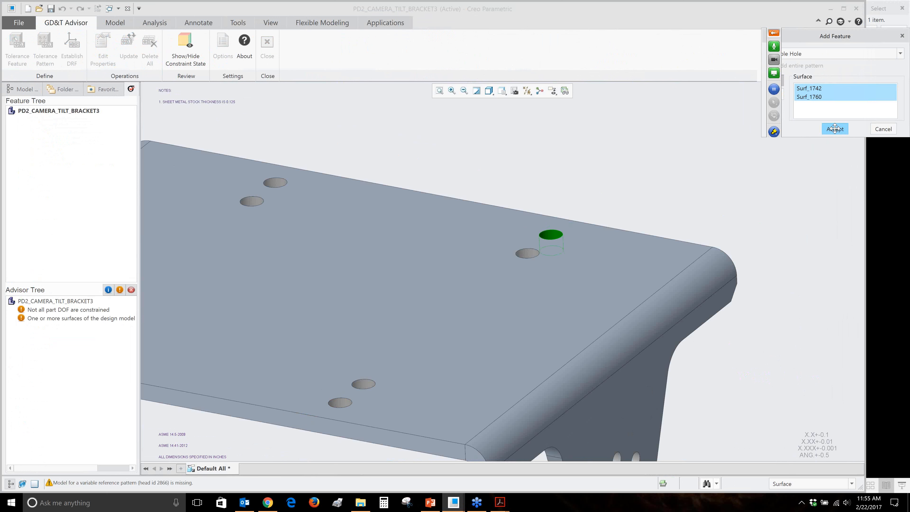
click(835, 129)
Place the selected hole's diameter dimension above the plate, clear of the part
drag(626, 163, 626, 163)
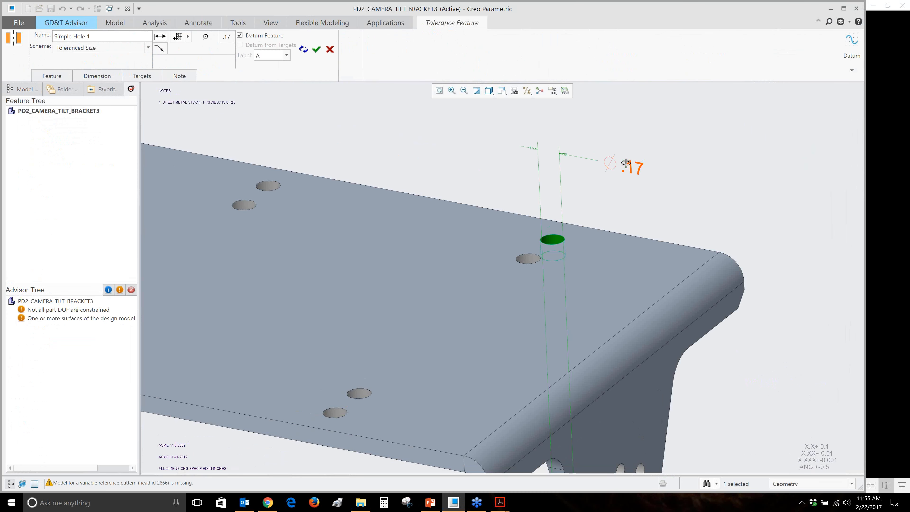
scroll(627, 165, down, 3)
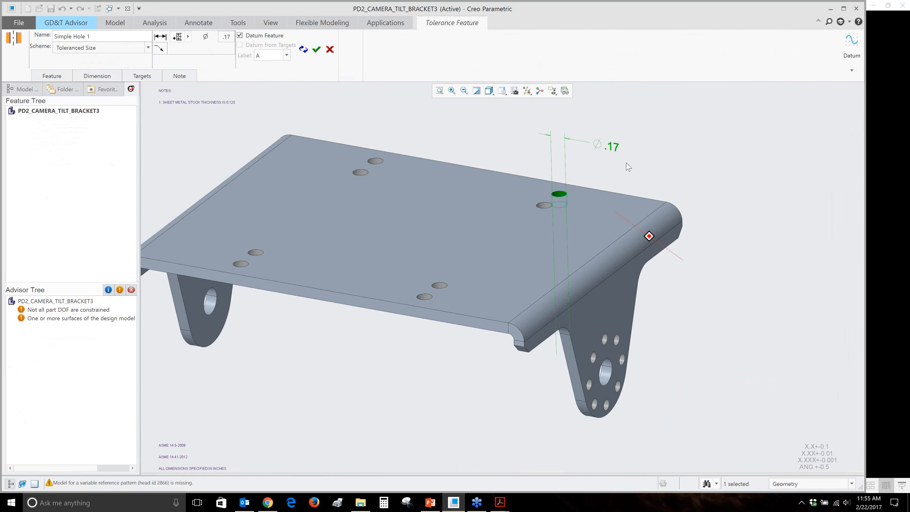
middle_drag(626, 163, 626, 163)
click(627, 163)
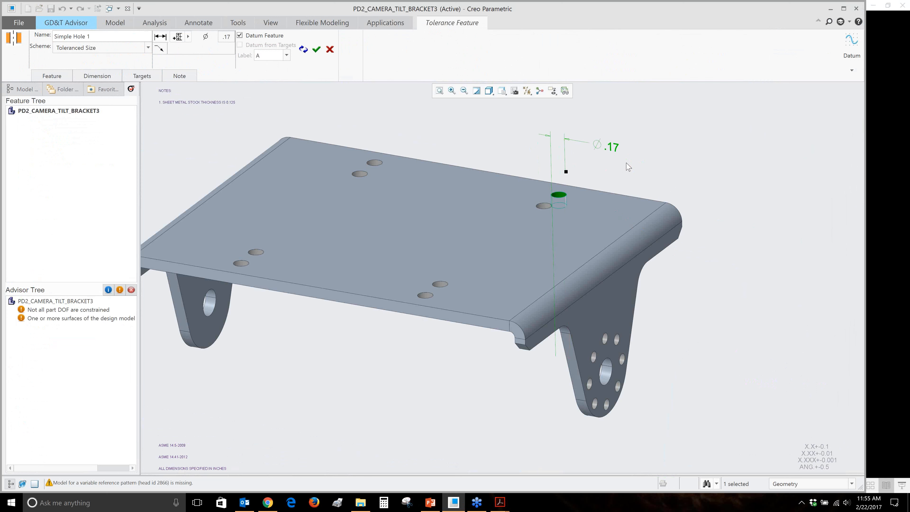
middle_click(626, 163)
drag(626, 163, 628, 167)
middle_drag(387, 147, 390, 164)
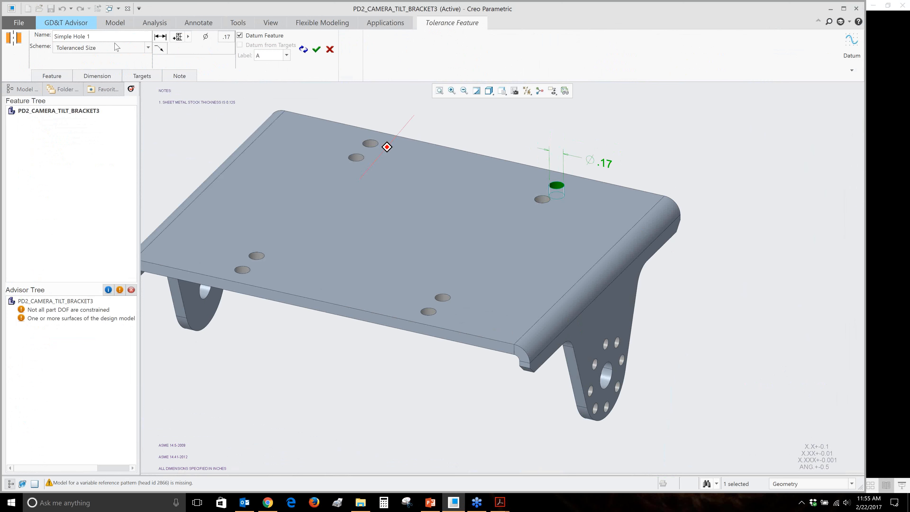
Switch the hole's tolerancing scheme to Basic Size and give it a circularity tolerance of .002
click(97, 47)
click(100, 64)
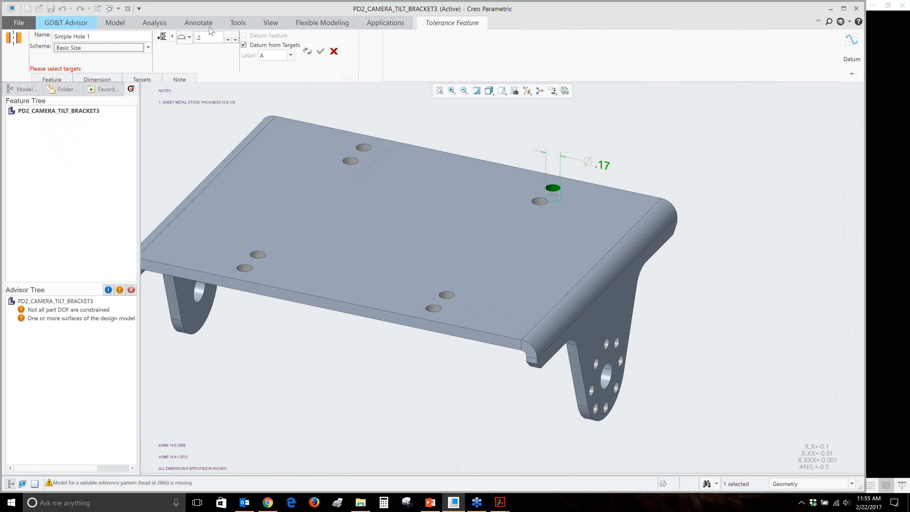
click(188, 38)
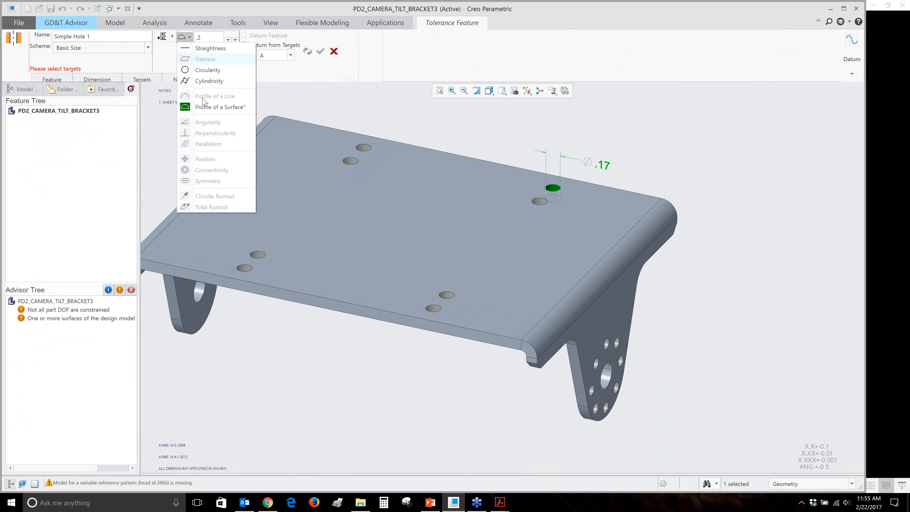
click(211, 70)
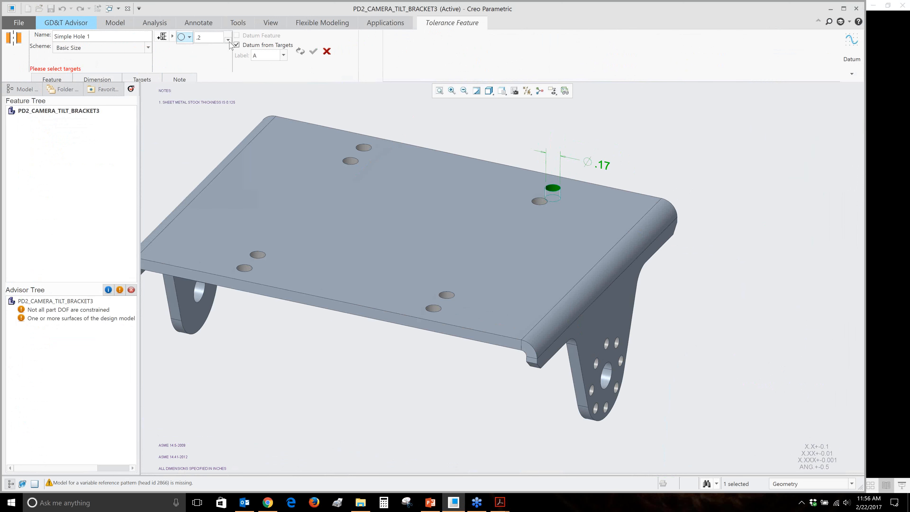
double_click(202, 36)
text(.)
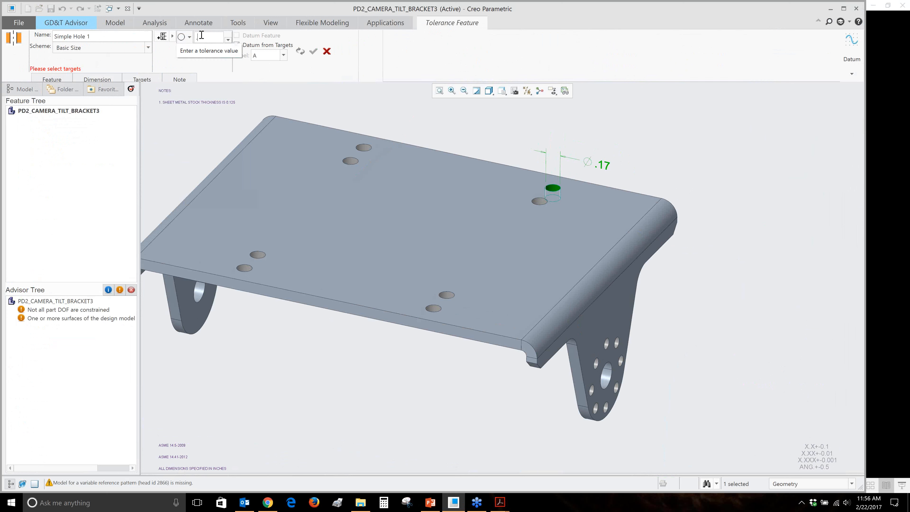
text(002)
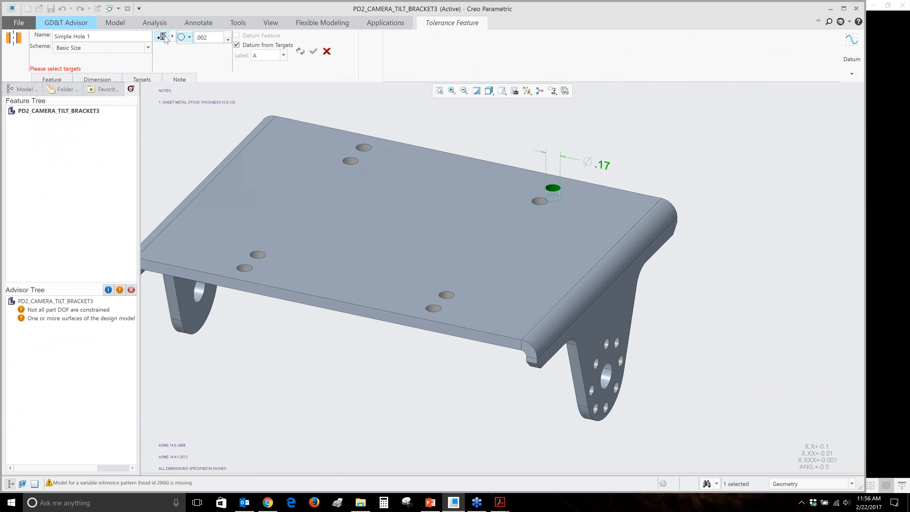
Try adding a second geometric tolerance to the hole, then discard the tolerance feature
click(168, 38)
click(206, 40)
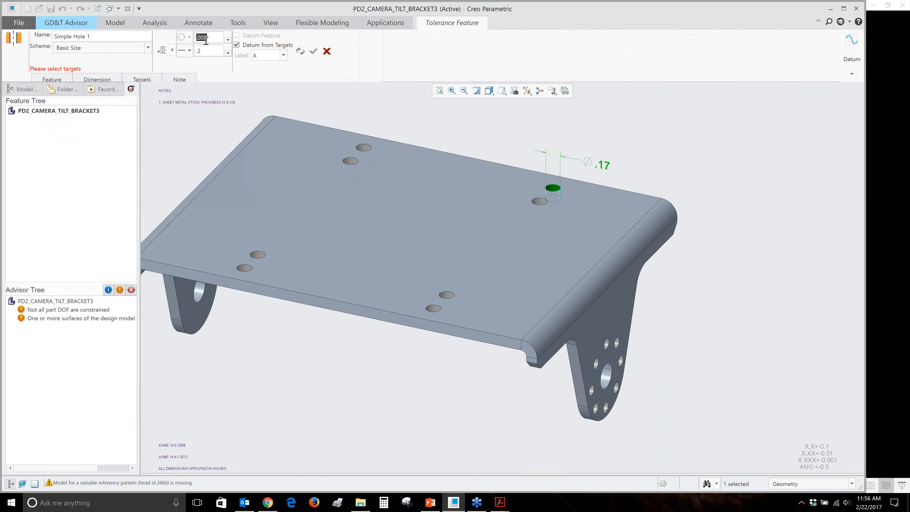
click(202, 54)
click(188, 51)
click(290, 60)
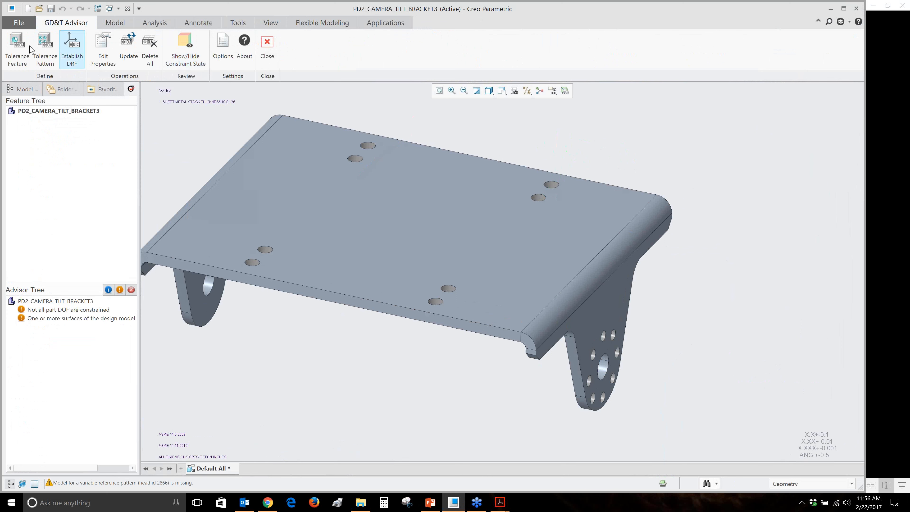
Define the same hole's tolerance feature again with its dimension above the plate and a plus/minus tolerance of +.03/-.01
click(30, 46)
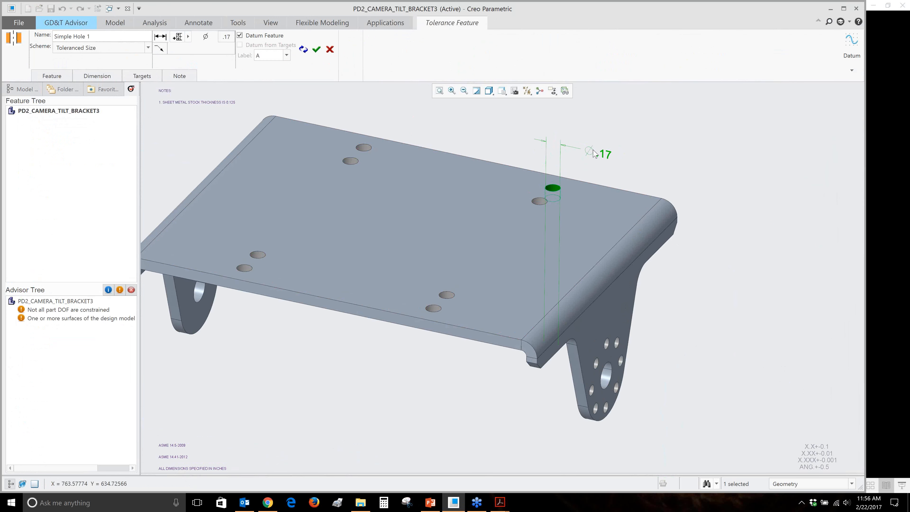
click(595, 153)
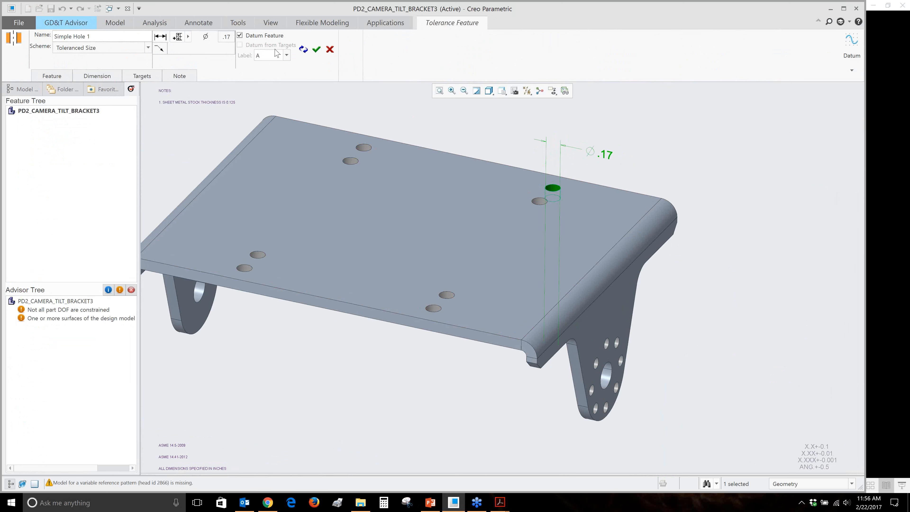
double_click(604, 154)
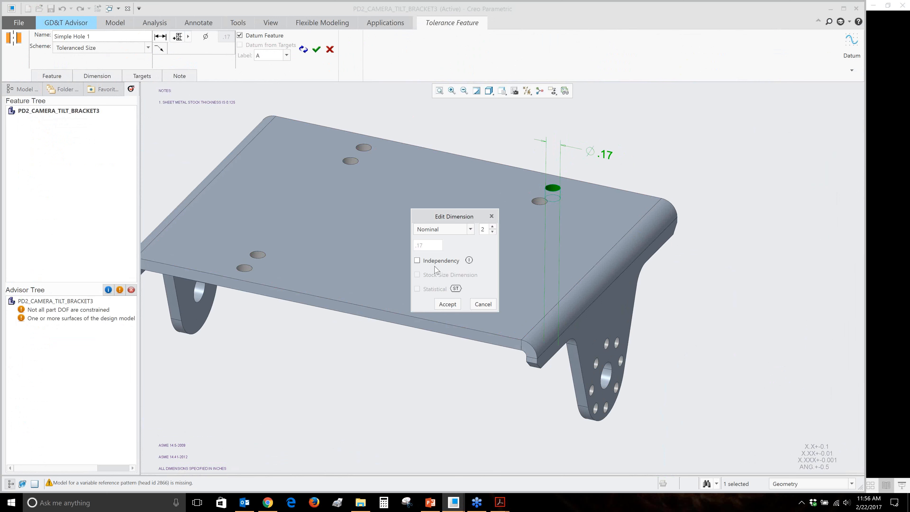
click(448, 229)
click(448, 249)
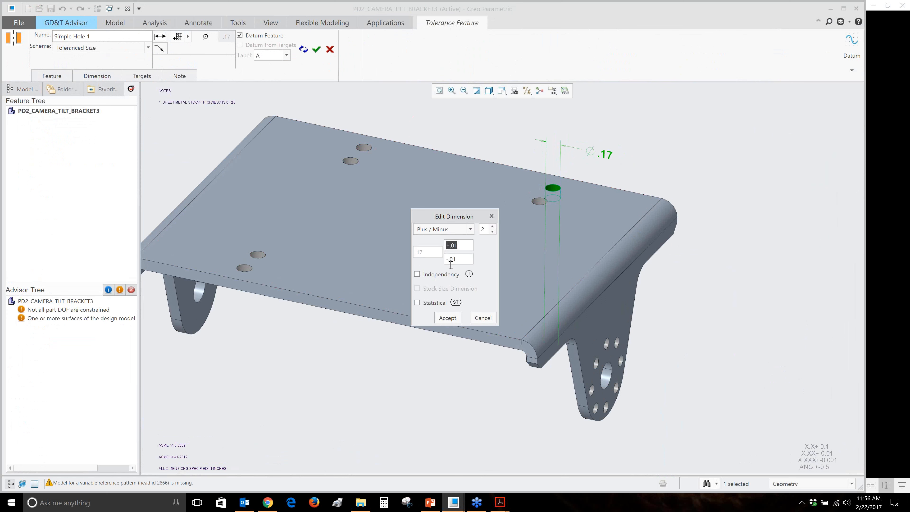
text(.003)
click(463, 260)
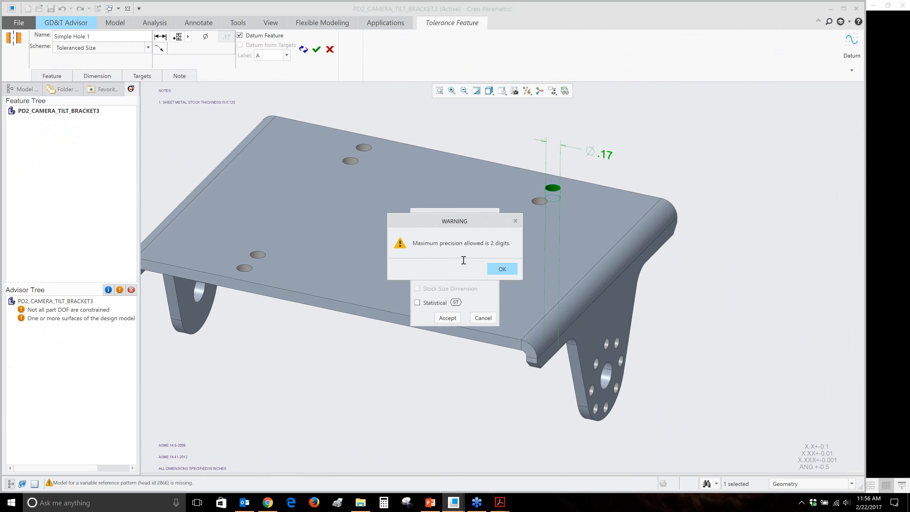
key(Return)
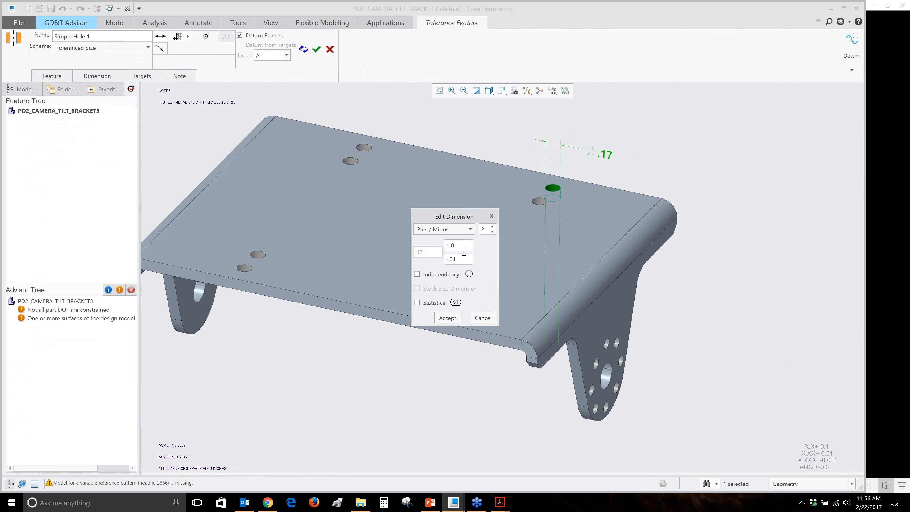
text(3)
key(Return)
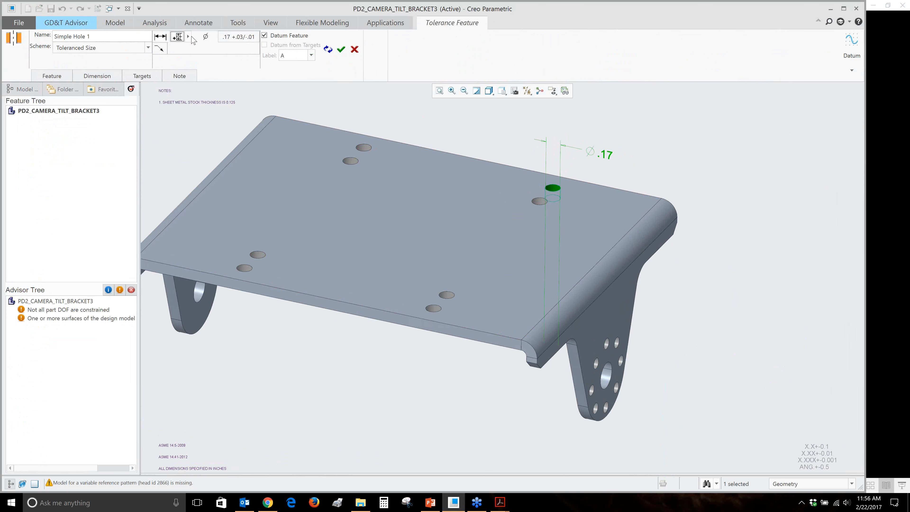
click(236, 38)
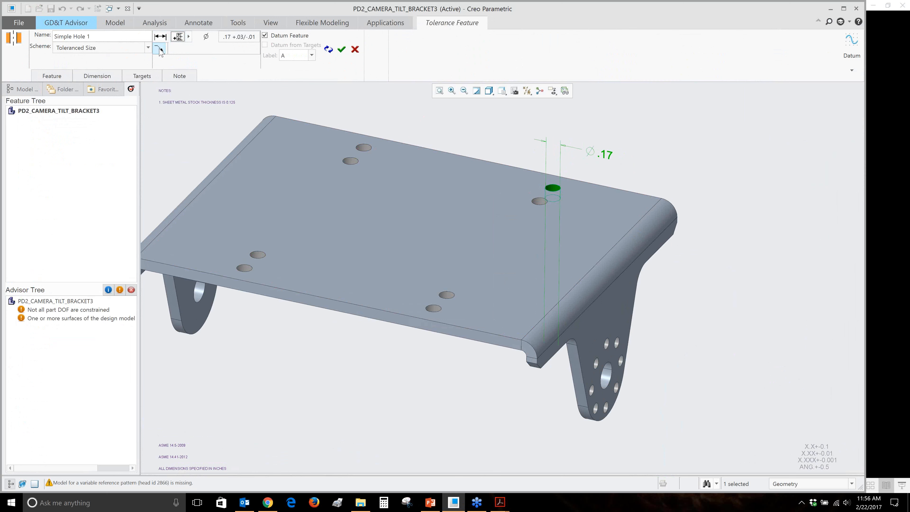
Try the Basic Size scheme on the hole, check the datum label choices, and discard the tolerance feature
click(86, 48)
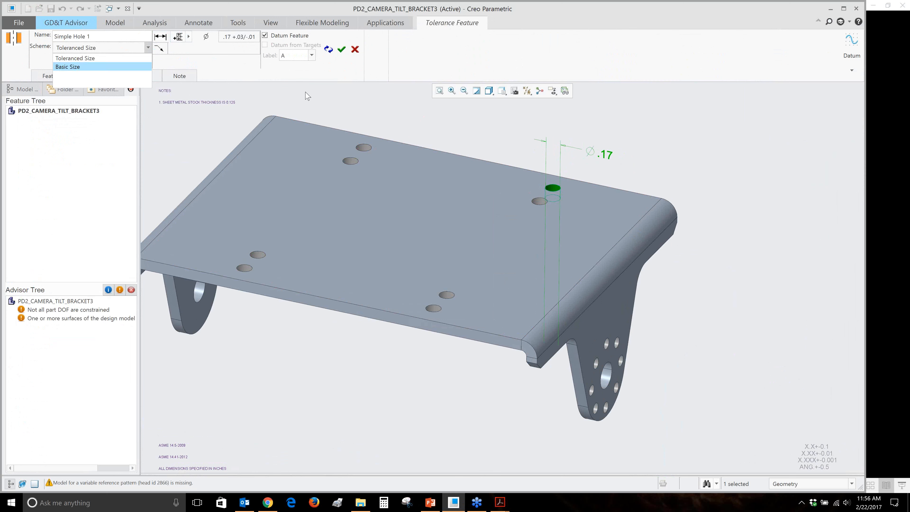
key(Return)
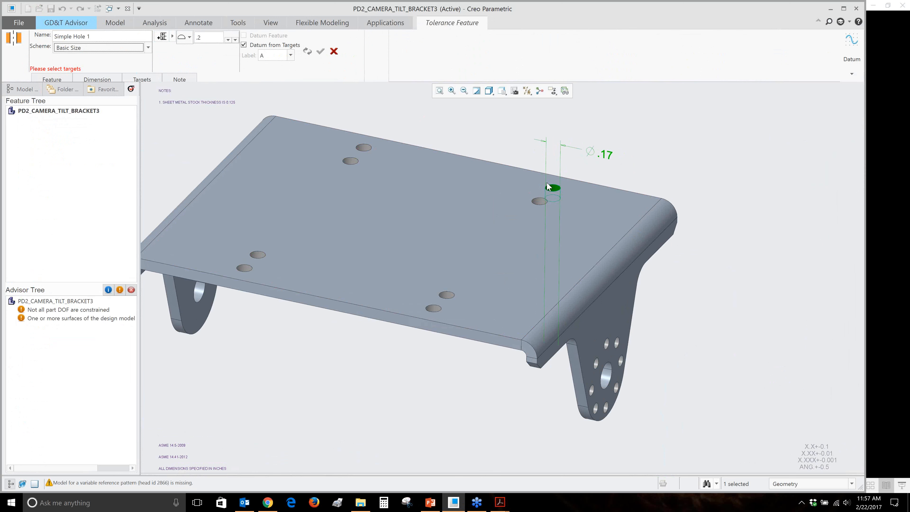
right_click(566, 185)
scroll(588, 139, down, 1)
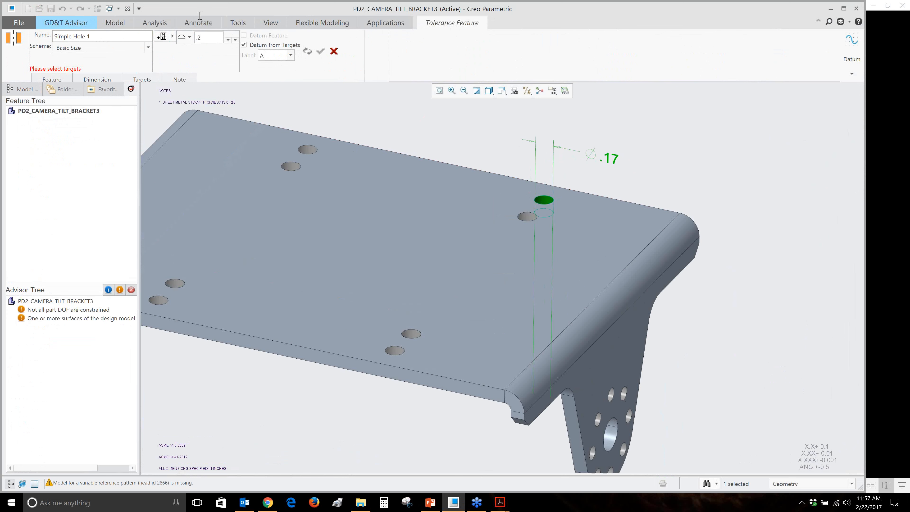
click(290, 55)
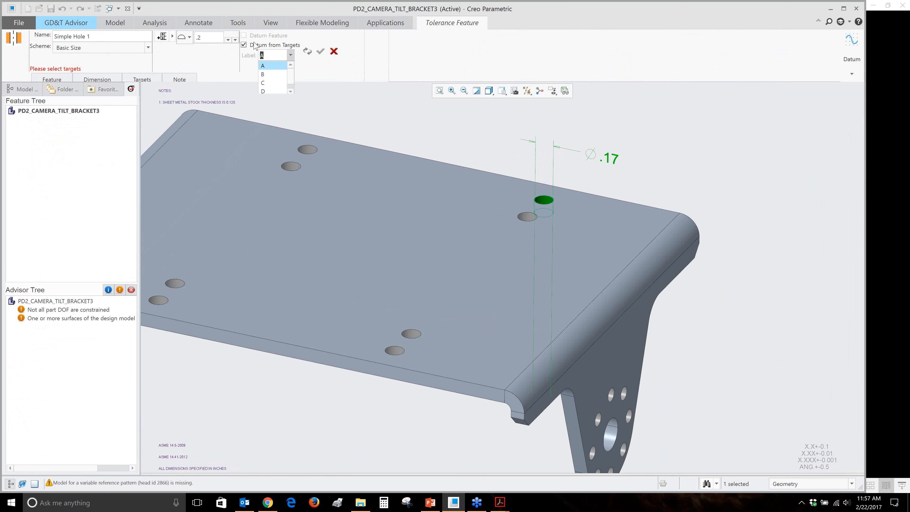
click(223, 38)
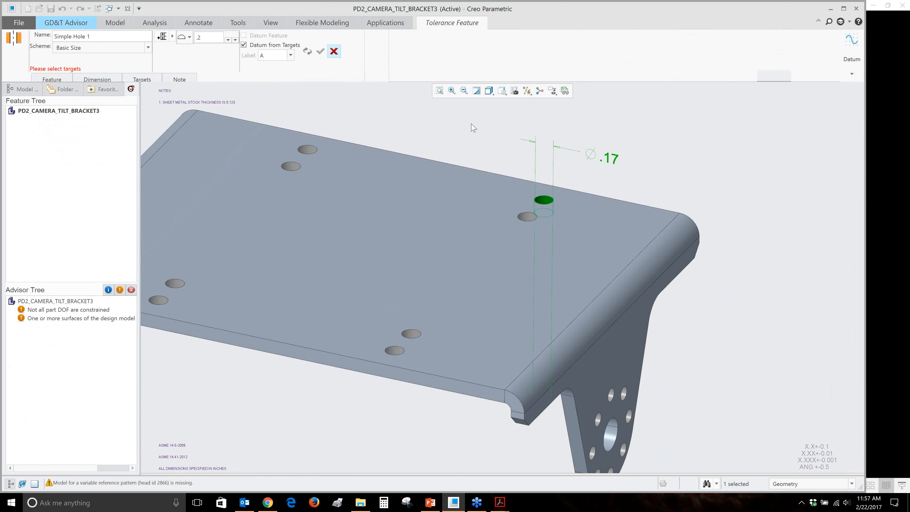
scroll(471, 124, up, 2)
click(334, 51)
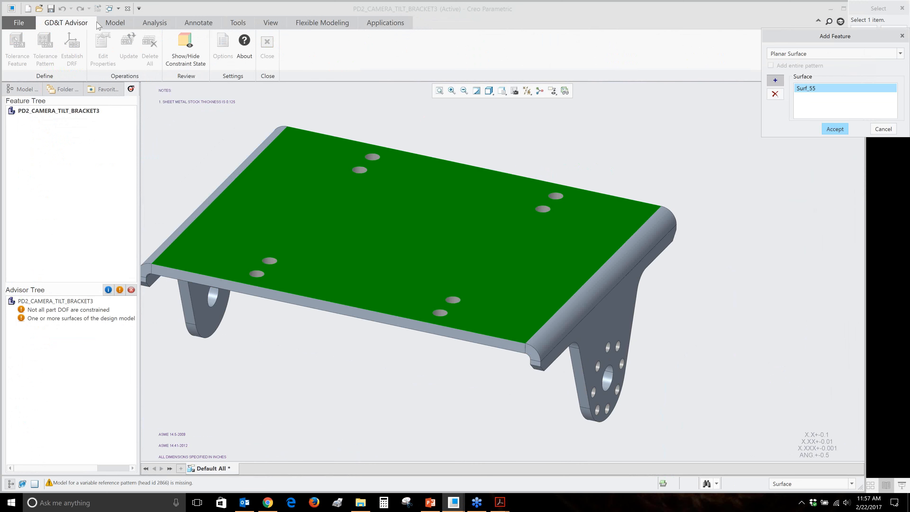
Add the plate's top face as a planar surface tolerance feature with .2 flatness and datum label A
key(Return)
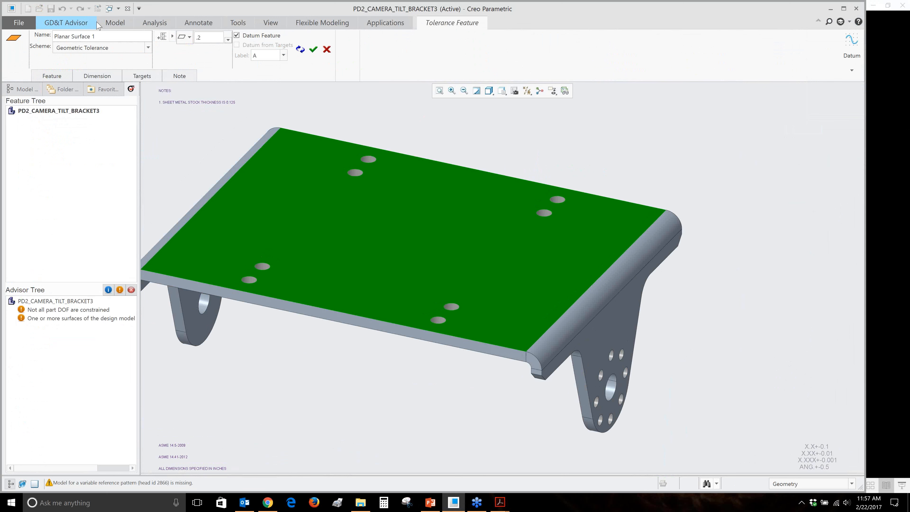
key(Return)
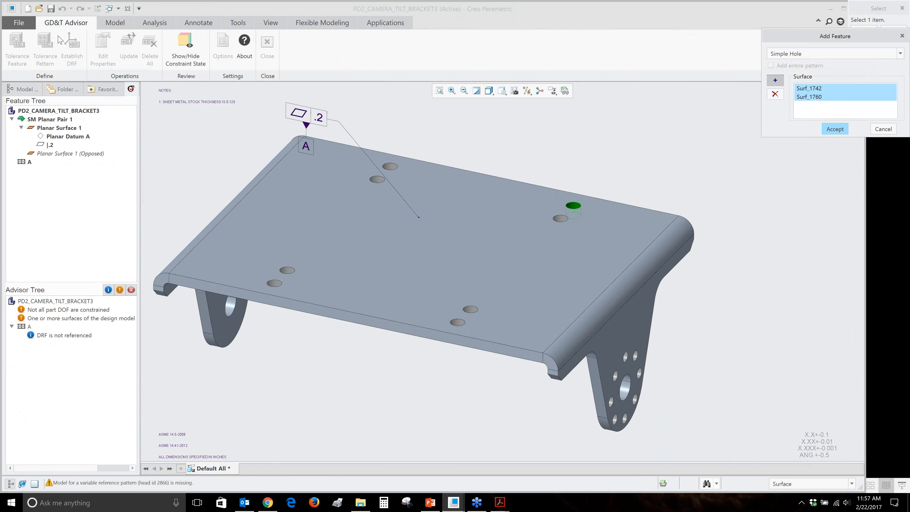
Try the Basic Size scheme on the hole with a .01 surface profile tolerance, then discard the tolerance feature
middle_click(587, 186)
middle_click(586, 186)
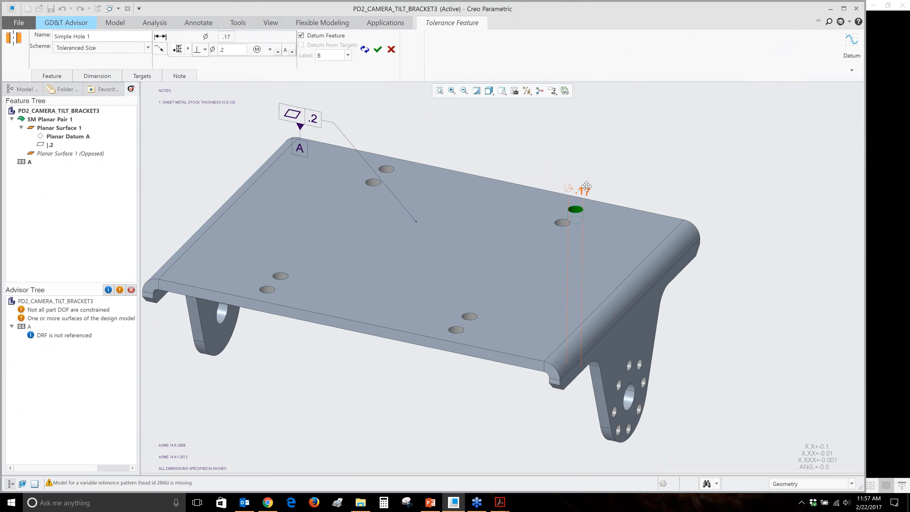
drag(586, 186, 621, 174)
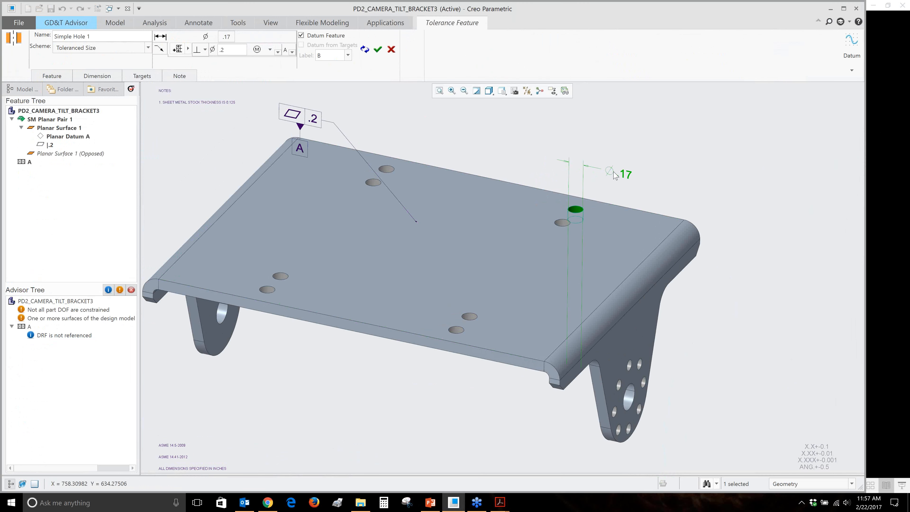
click(141, 50)
click(67, 66)
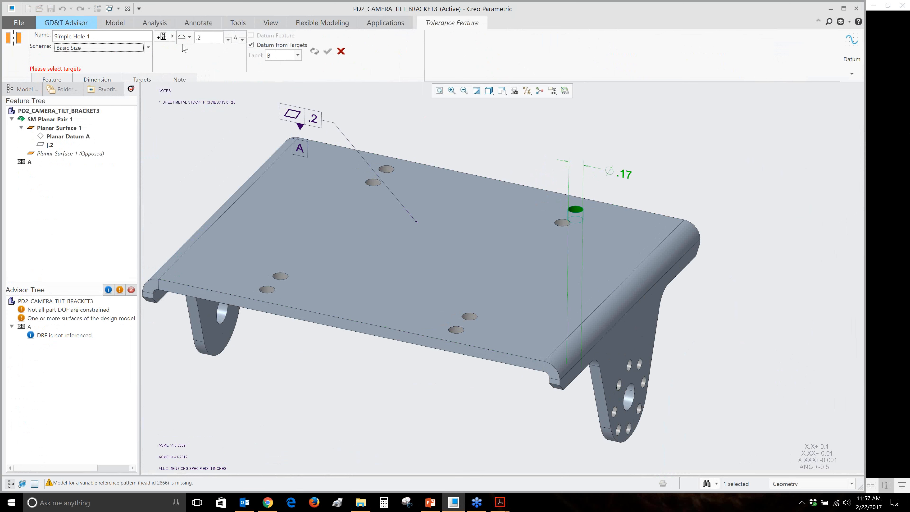
click(185, 38)
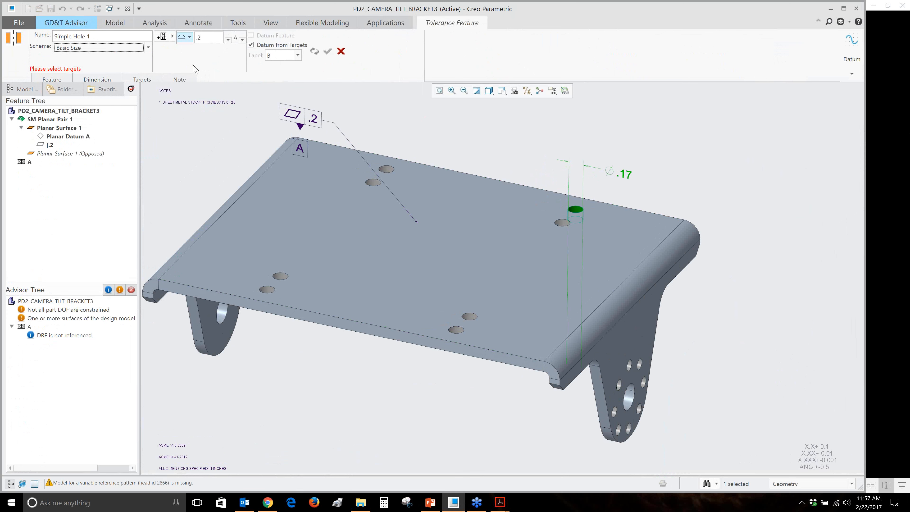
click(372, 116)
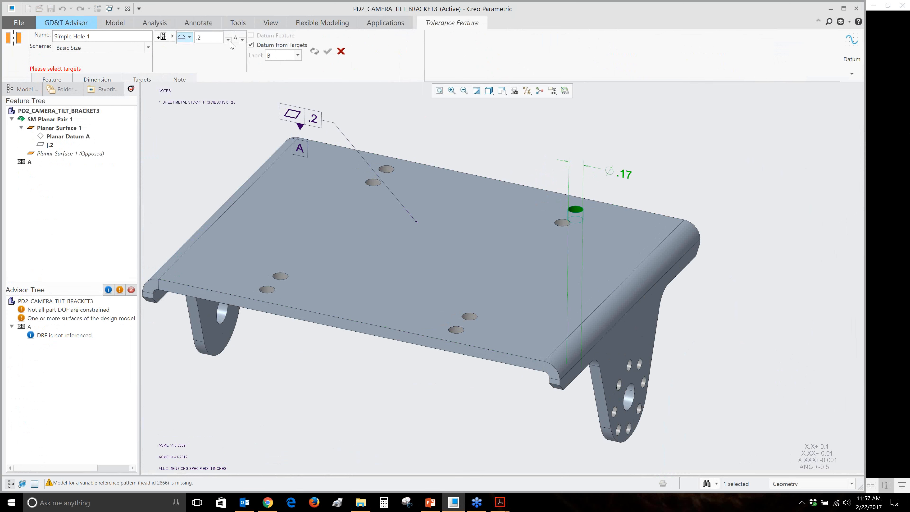
double_click(206, 36)
text(.00)
key(BackSpace)
text(1)
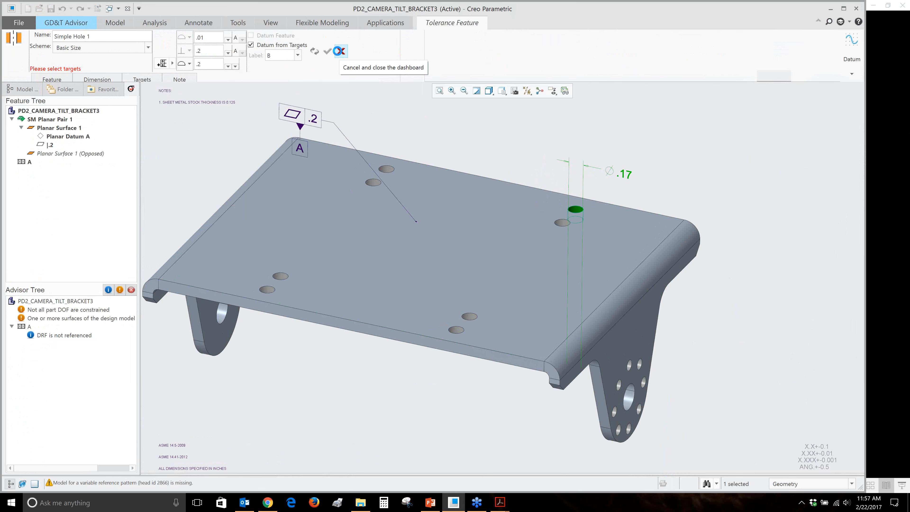
click(338, 51)
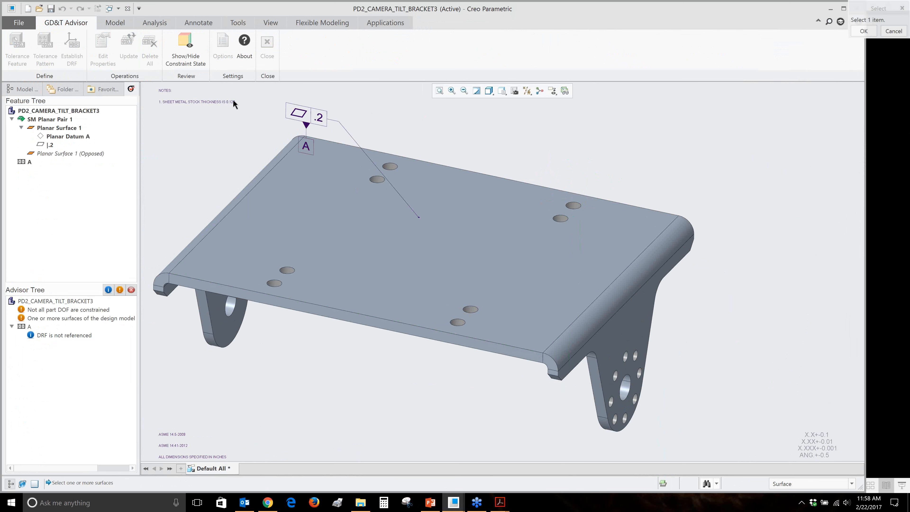
Add the same hole as a Toleranced Size simple hole with datum label B and .2 perpendicularity at maximum material condition to A
click(576, 206)
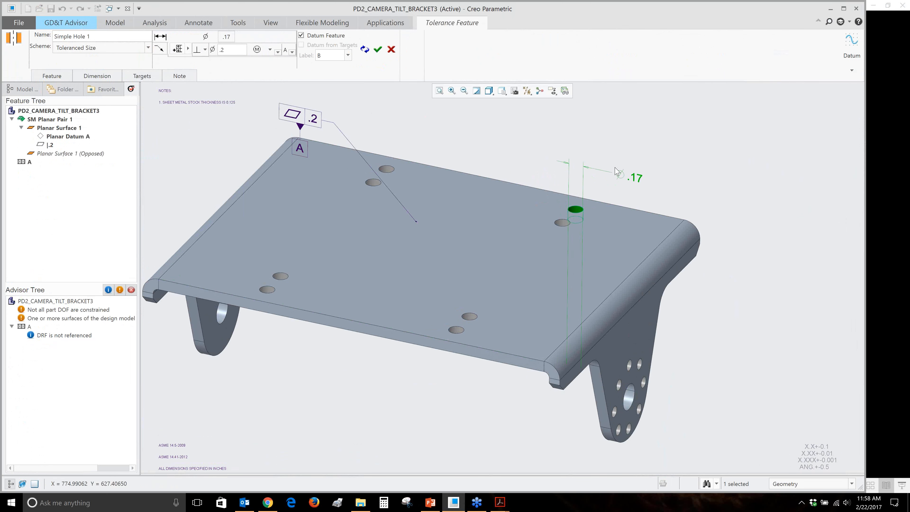
click(616, 171)
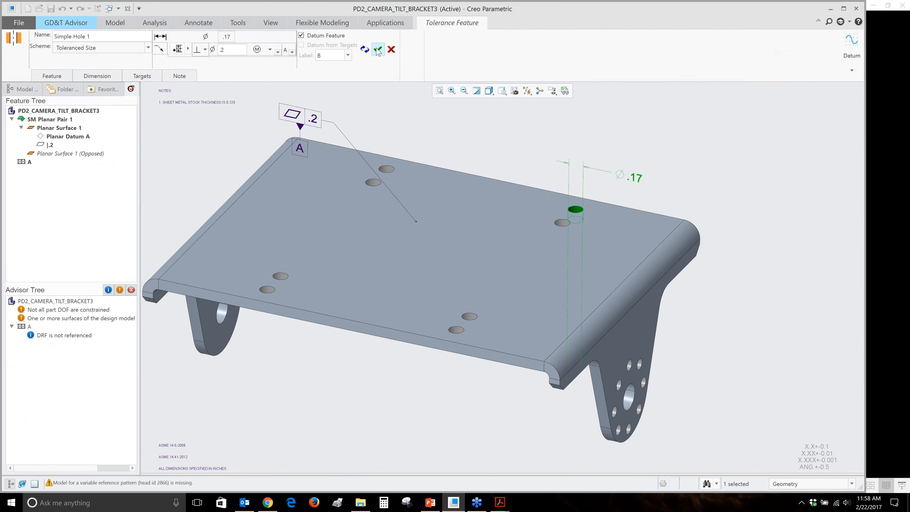
middle_click(716, 182)
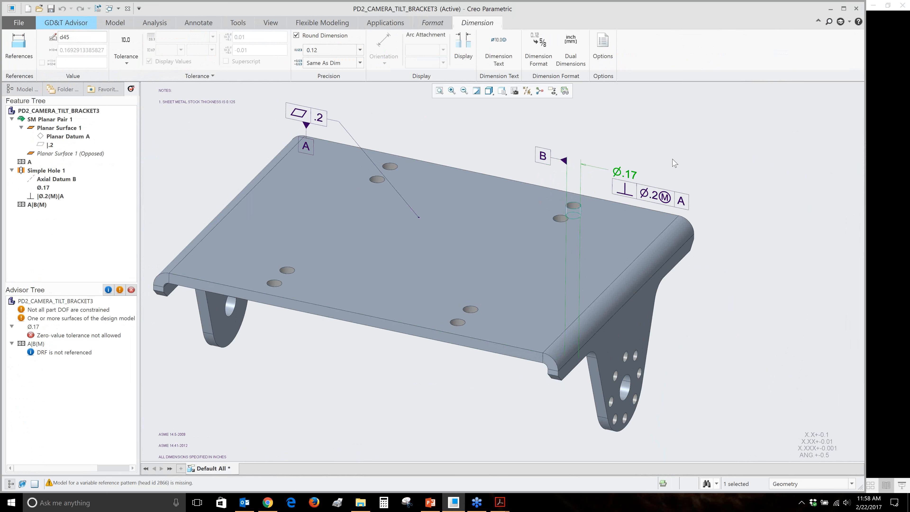
click(663, 181)
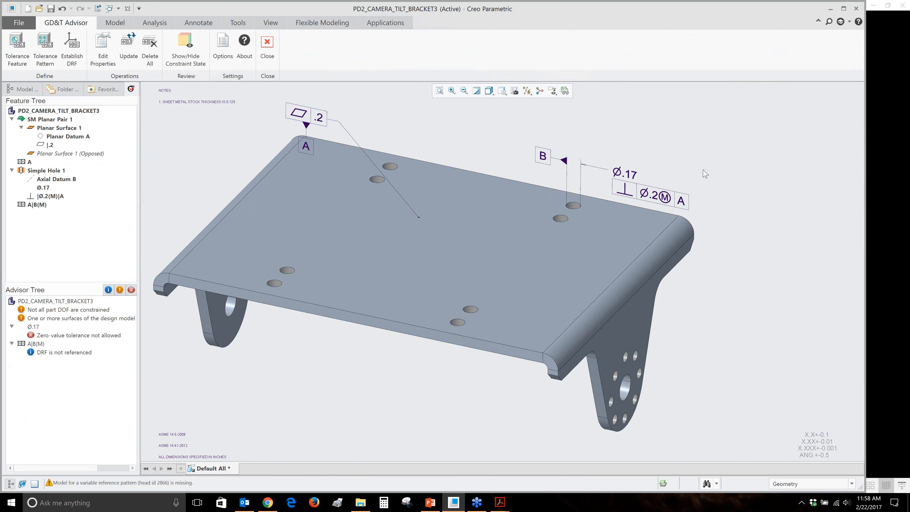
click(631, 172)
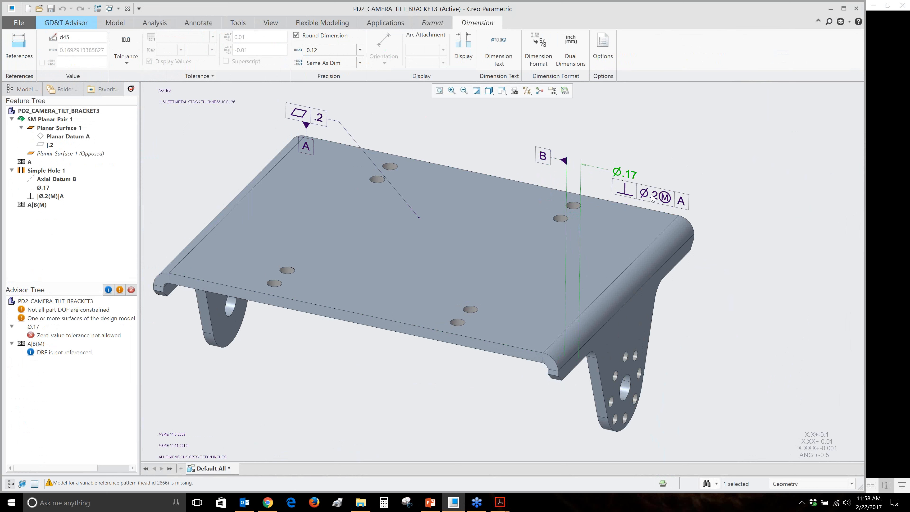
click(666, 201)
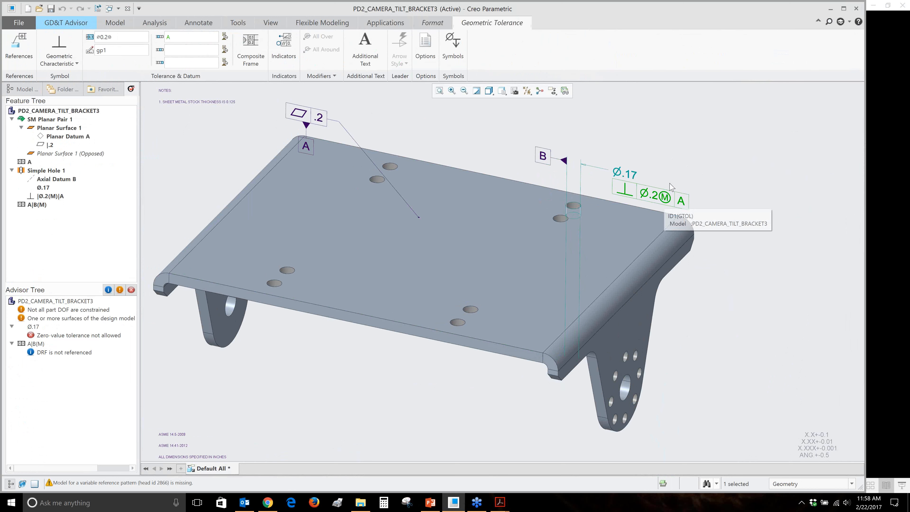
click(686, 157)
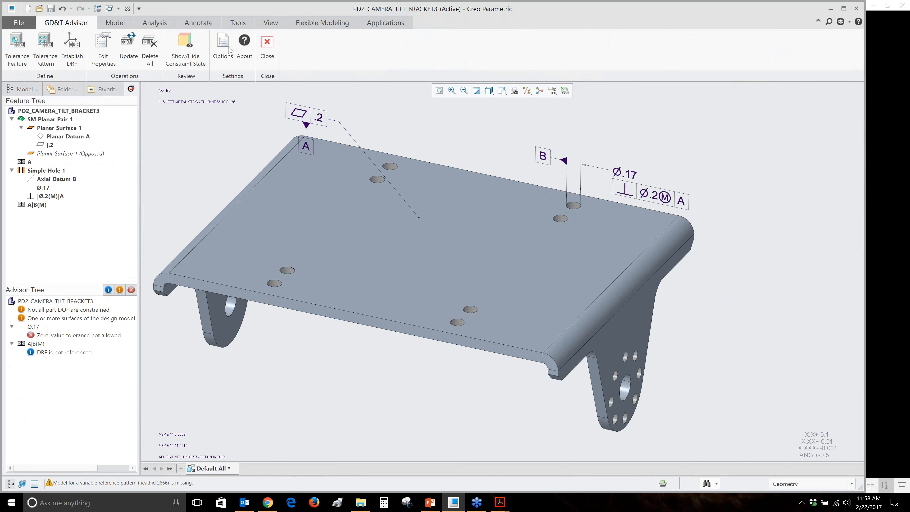
Add the surfaces of the other plate holes as references of the .2 perpendicularity tolerance
click(25, 48)
click(210, 23)
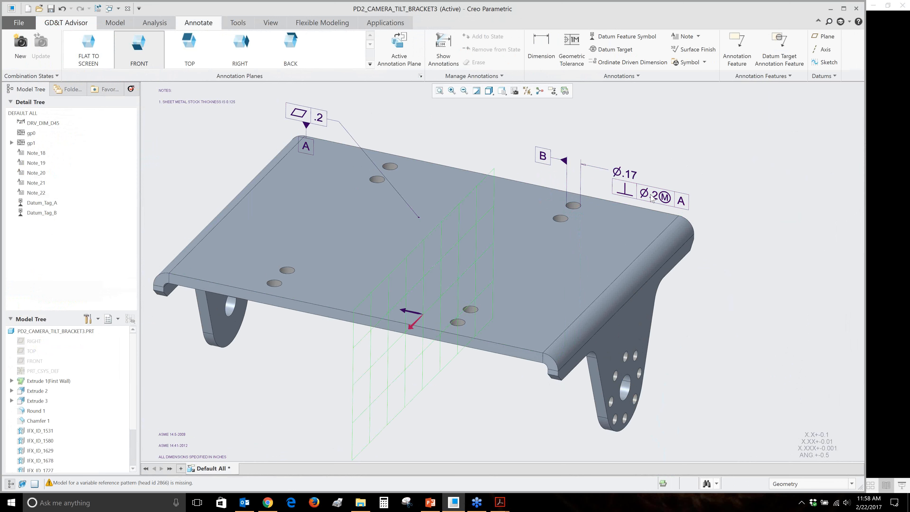
click(651, 198)
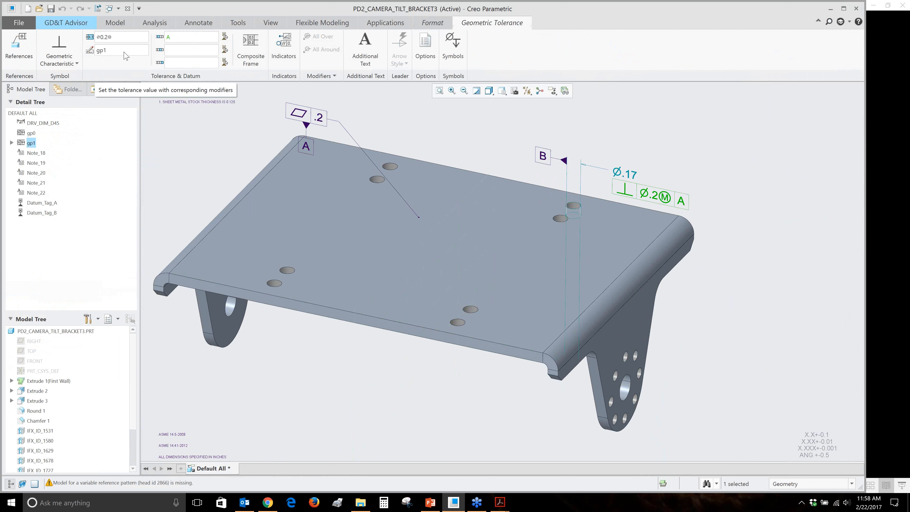
click(15, 42)
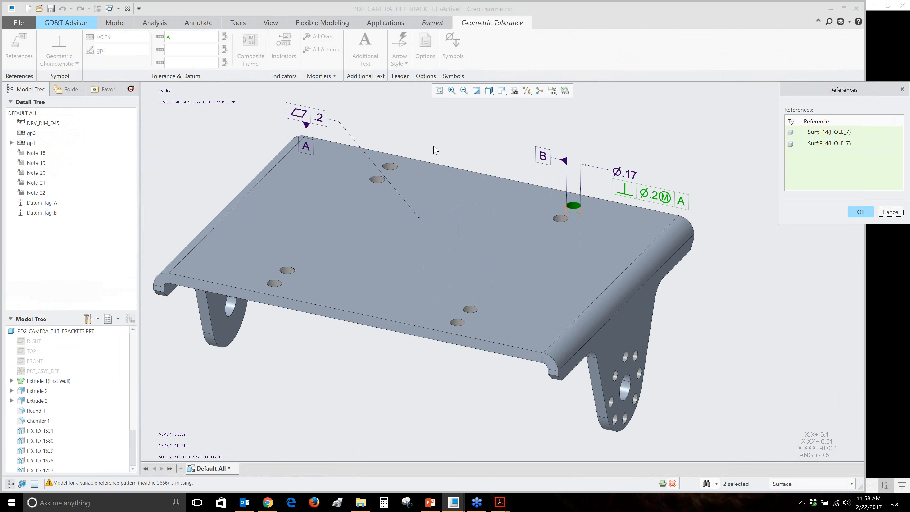
scroll(390, 172, up, 2)
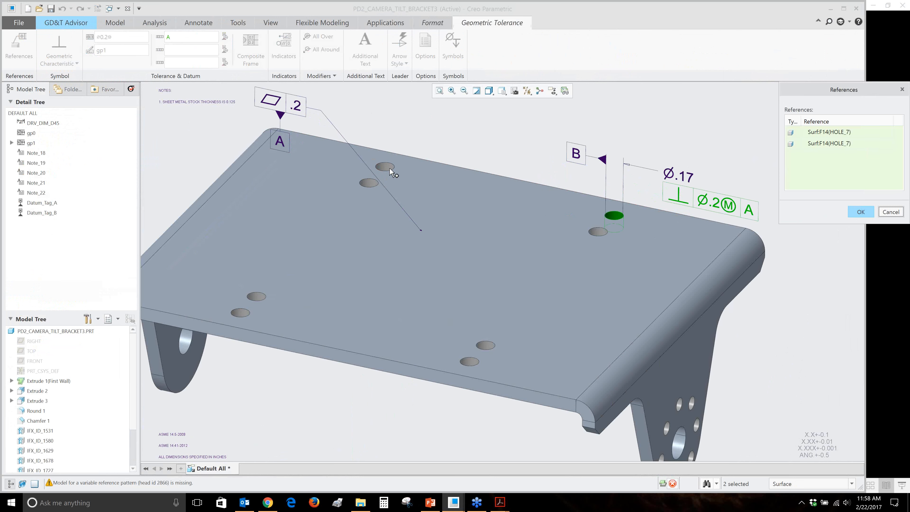
ctrl+click(390, 169)
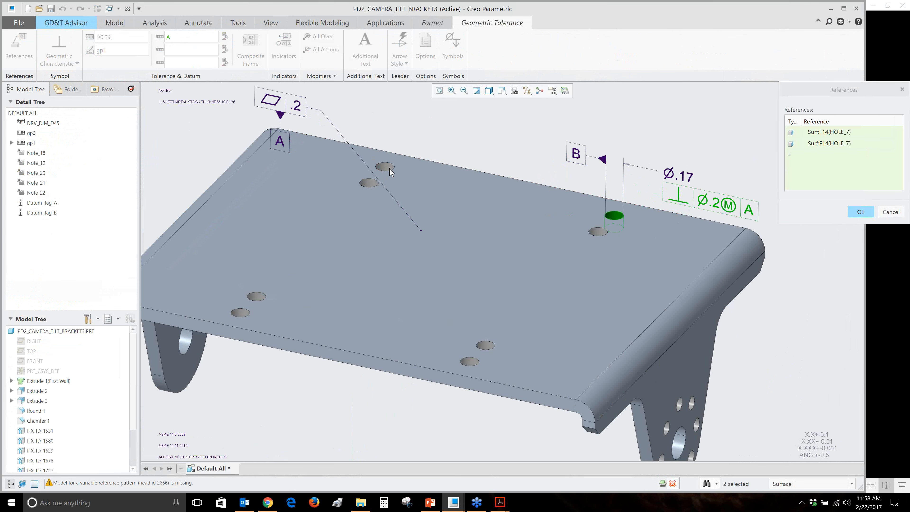
ctrl+click(369, 182)
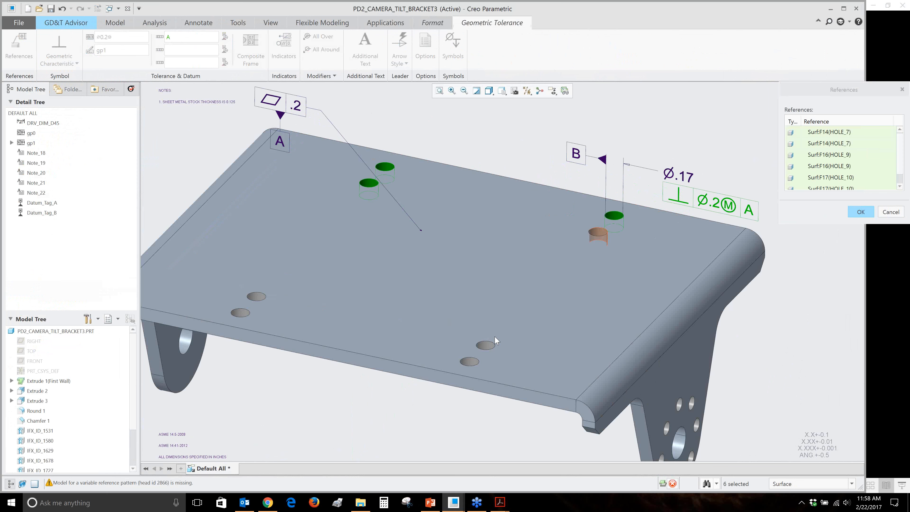
ctrl+click(474, 357)
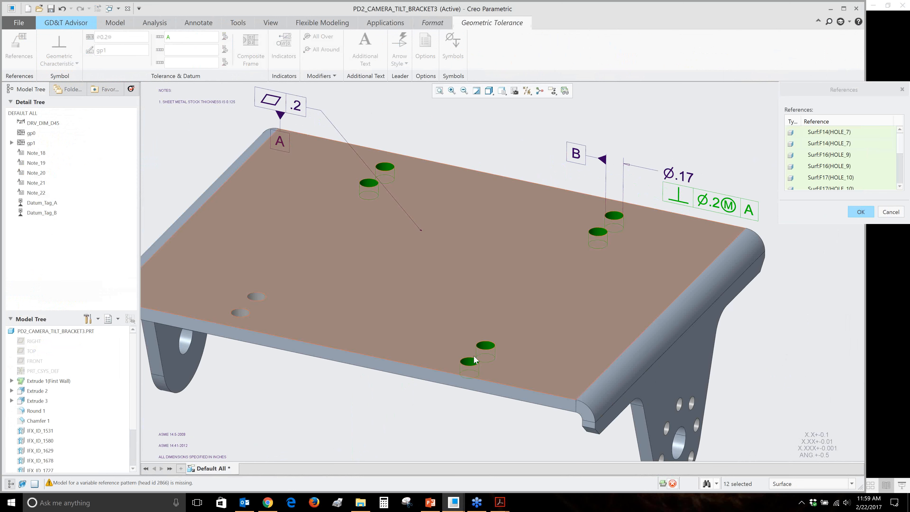
ctrl+click(241, 314)
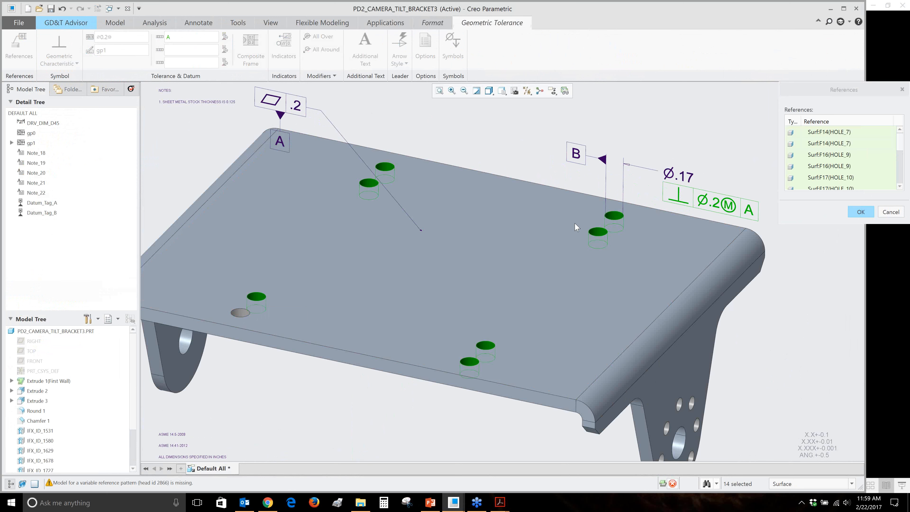
click(860, 212)
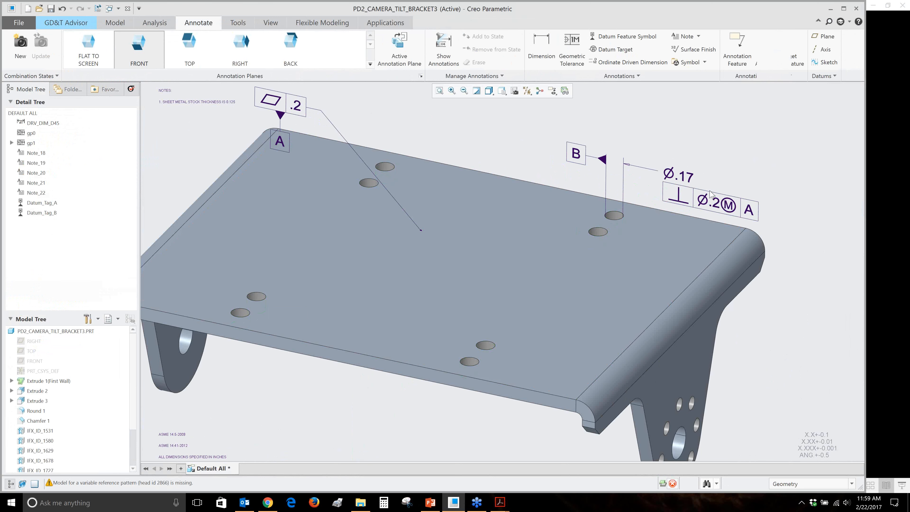
Insert "(8)" before the value in the hole diameter's dimension text
click(711, 193)
click(679, 174)
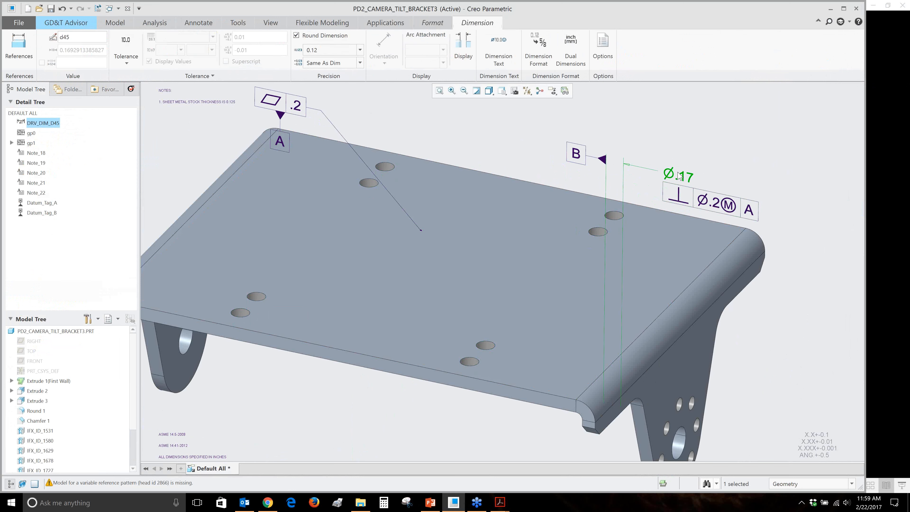
double_click(679, 174)
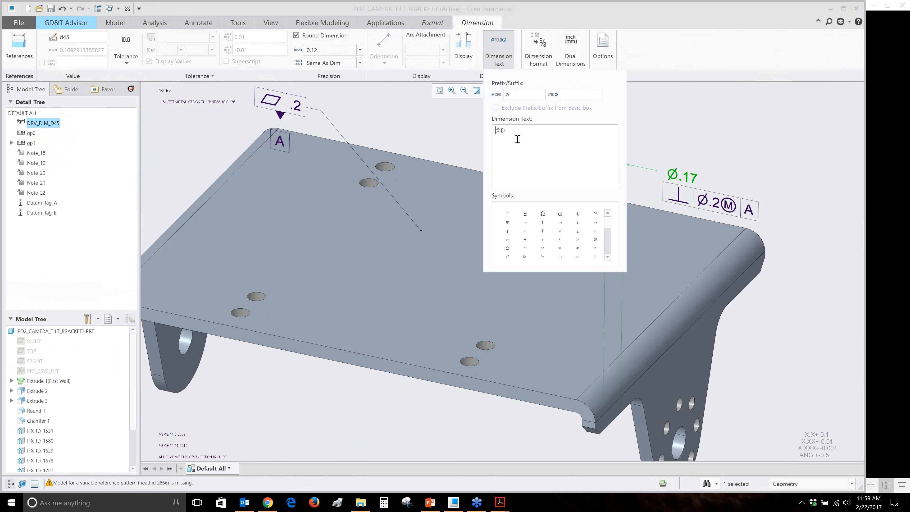
text((8))
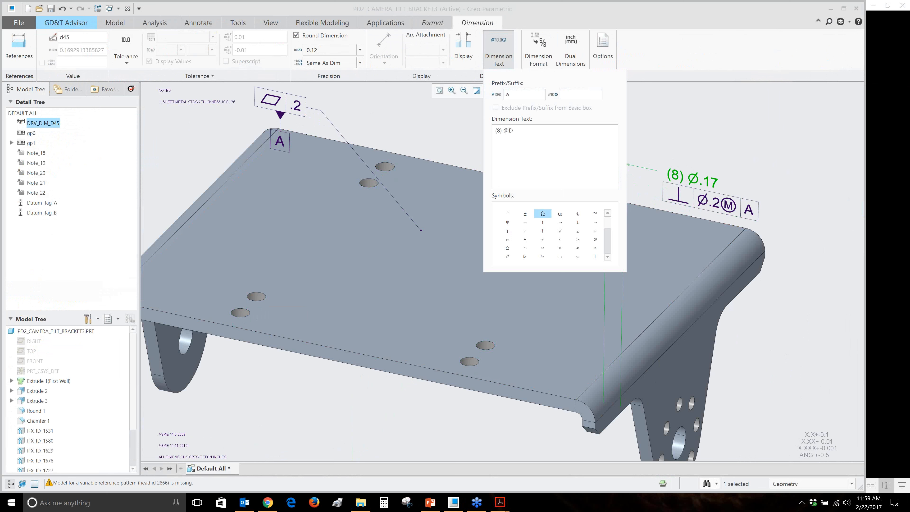
click(402, 23)
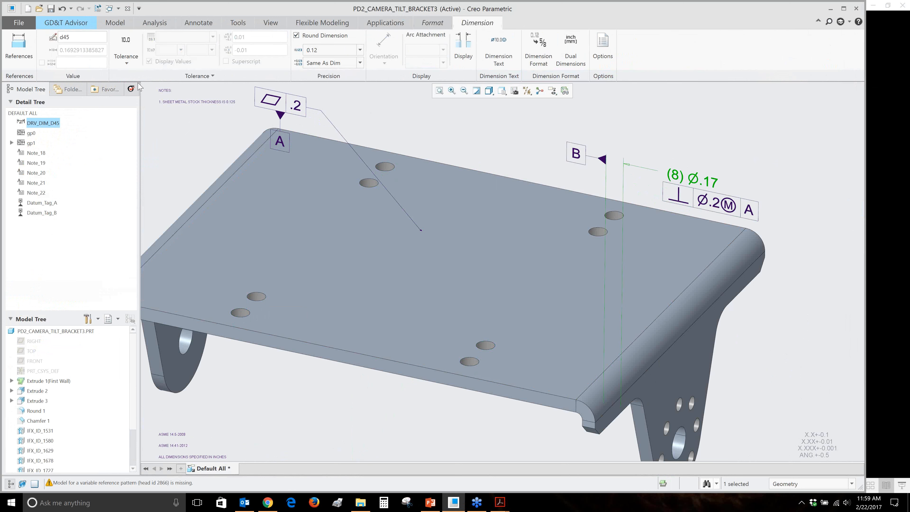
Give the hole's diameter dimension a plus/minus tolerance of +.01/-.01
click(126, 57)
click(139, 100)
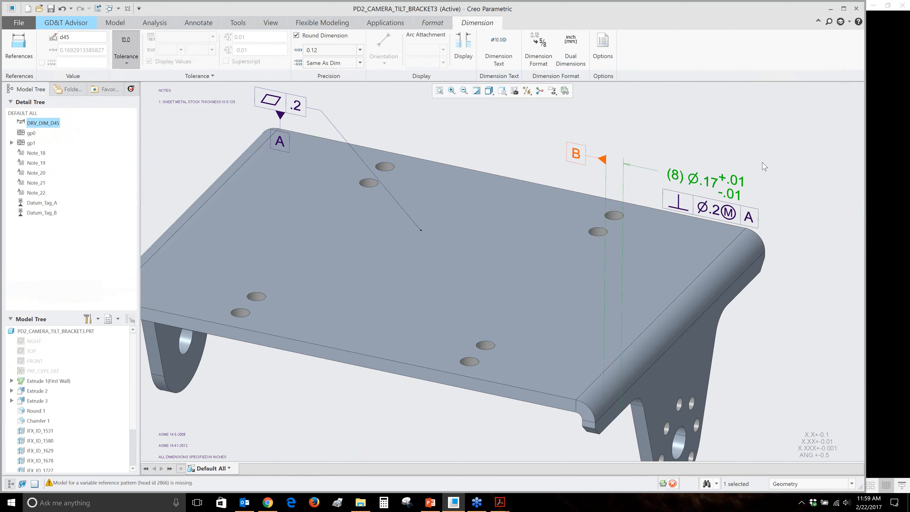
click(695, 193)
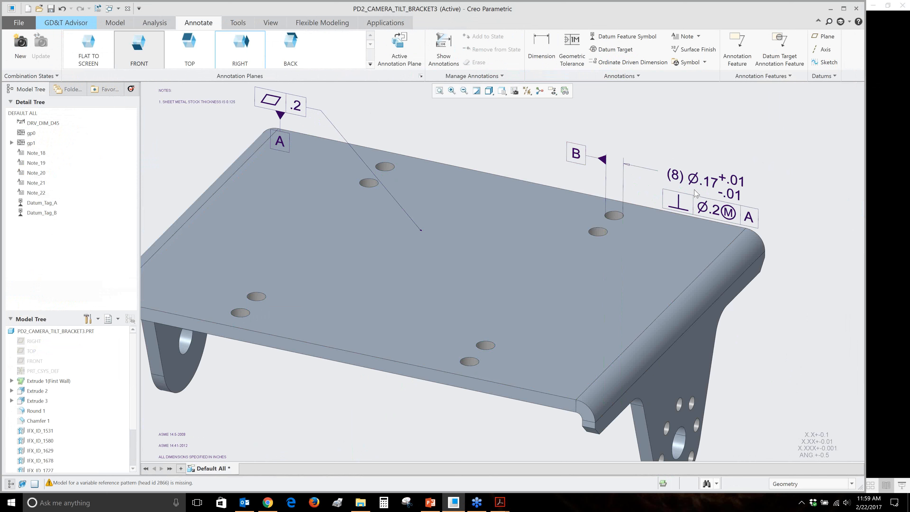
Move the hole's diameter dimension and its attached tolerance frame farther out from the plate's edge
scroll(695, 193, up, 2)
shift+middle_drag(689, 207, 651, 185)
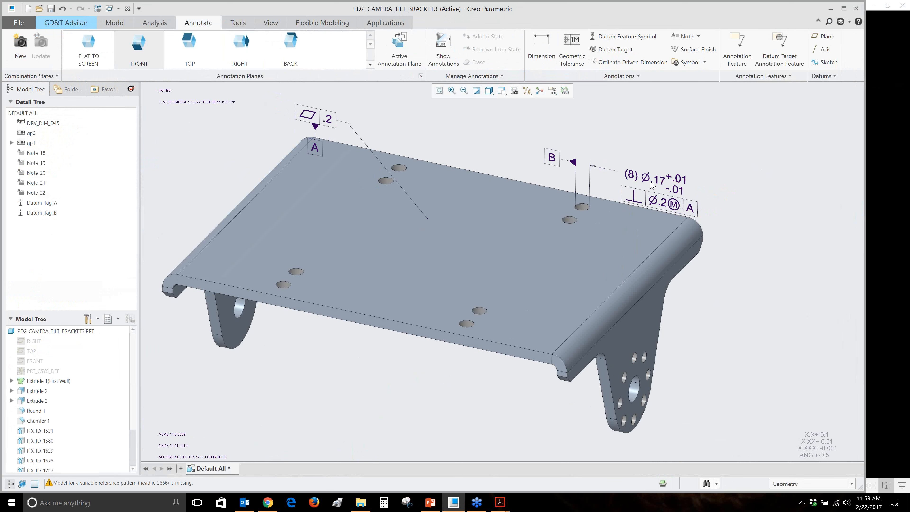
click(650, 182)
drag(650, 182, 651, 186)
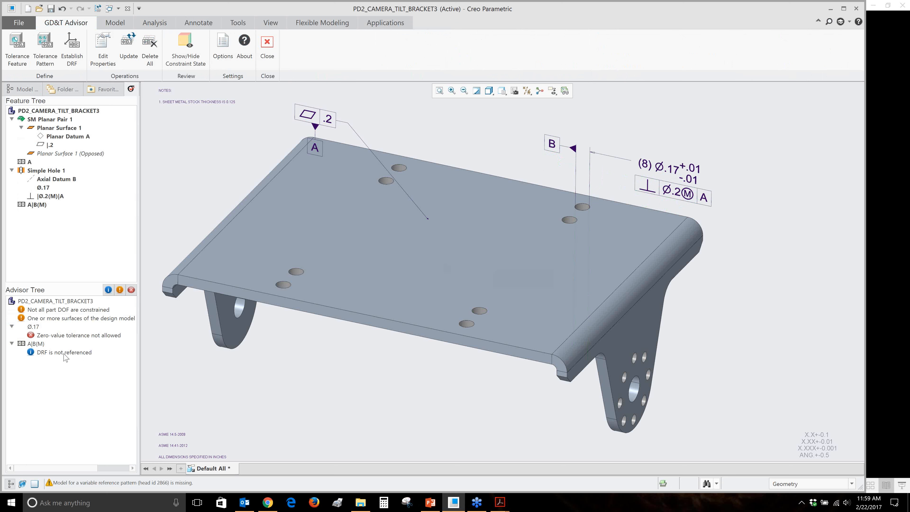
Check the help options for the zero-value tolerance error on the hole's diameter dimension
right_click(108, 336)
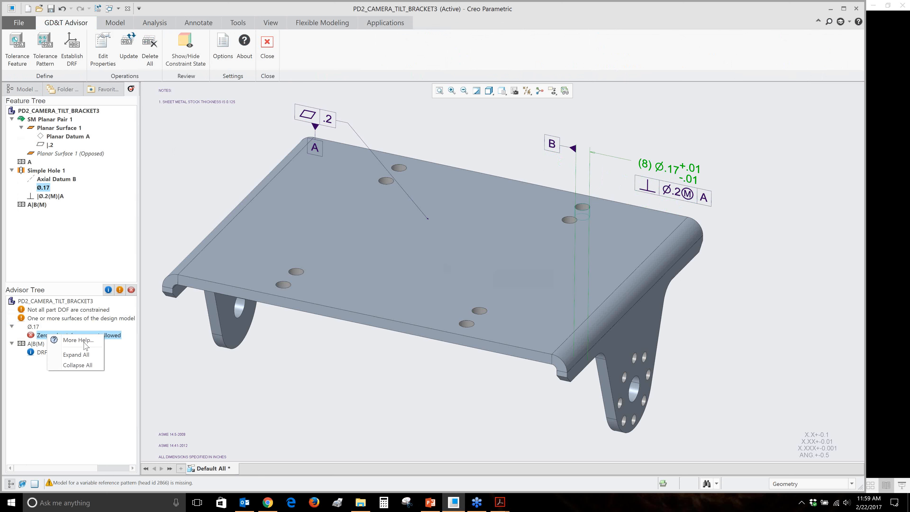
click(133, 359)
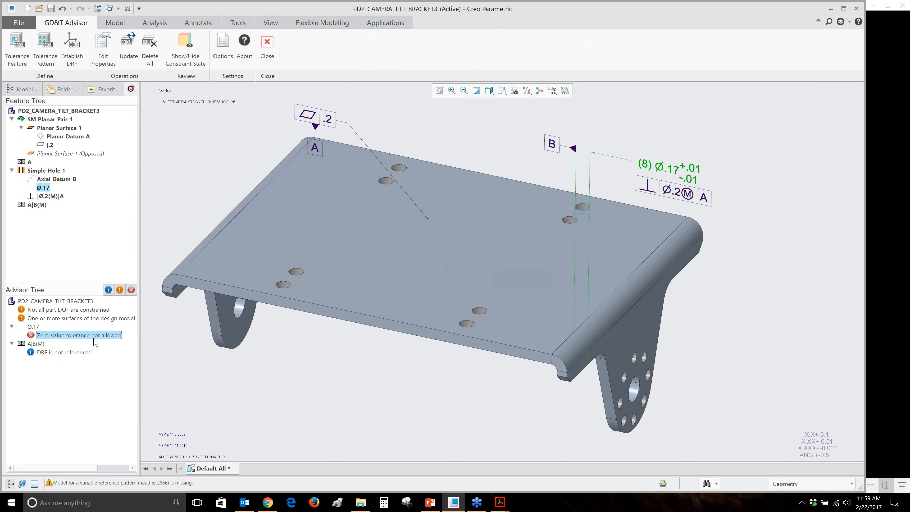
right_click(95, 341)
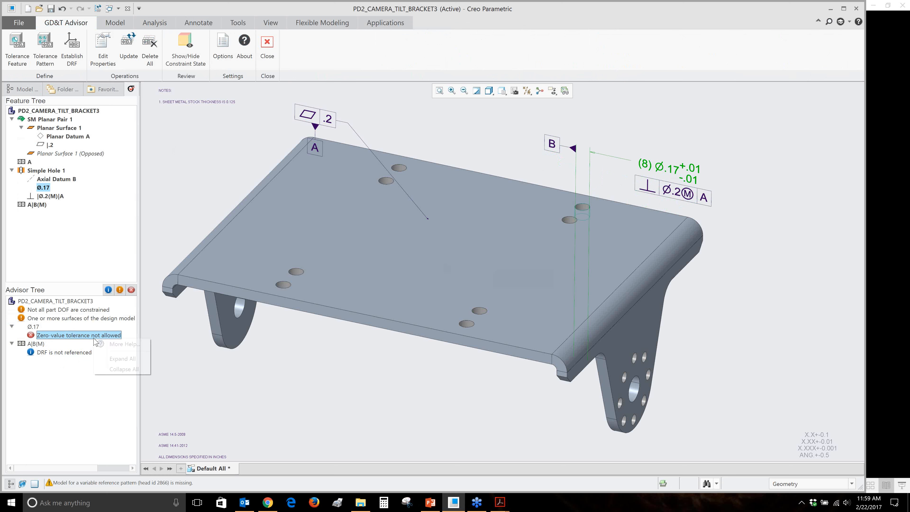
click(194, 375)
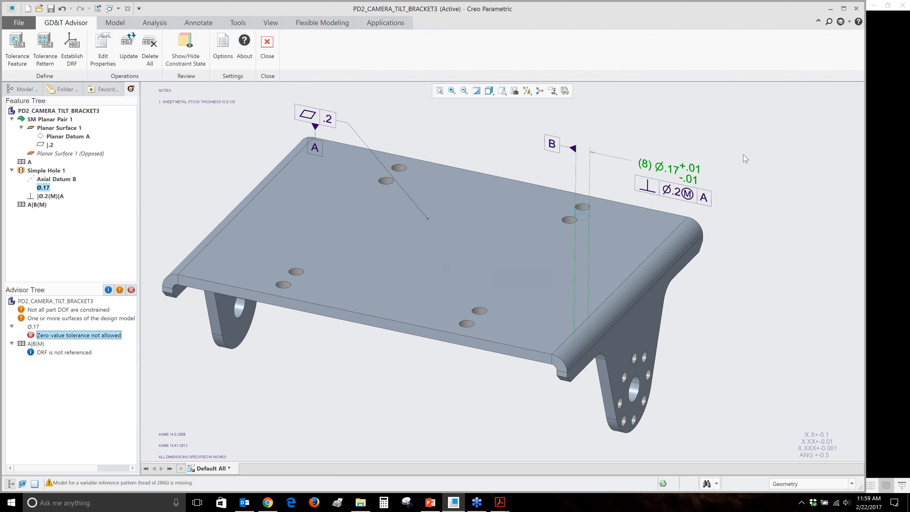
Synchronize the GD&T Advisor data with the edited plus/minus tolerance on the hole's diameter dimension
right_click(695, 172)
click(720, 104)
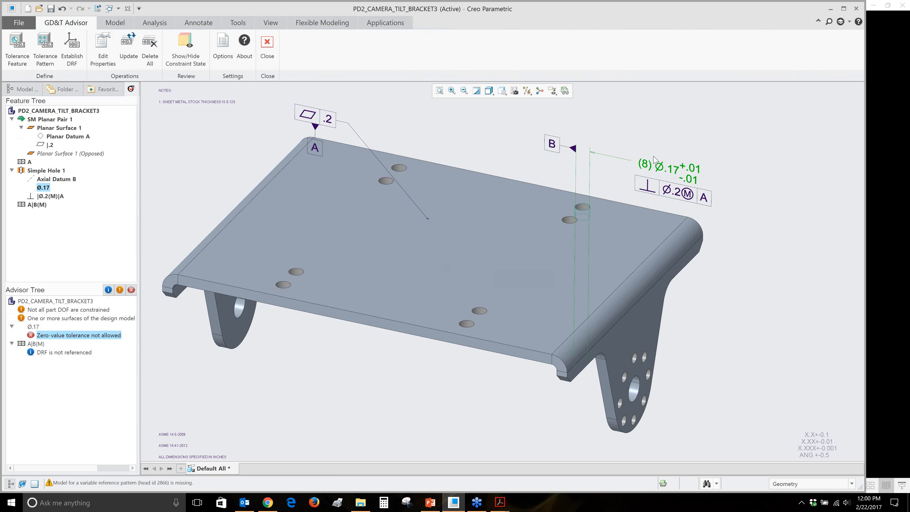
click(675, 162)
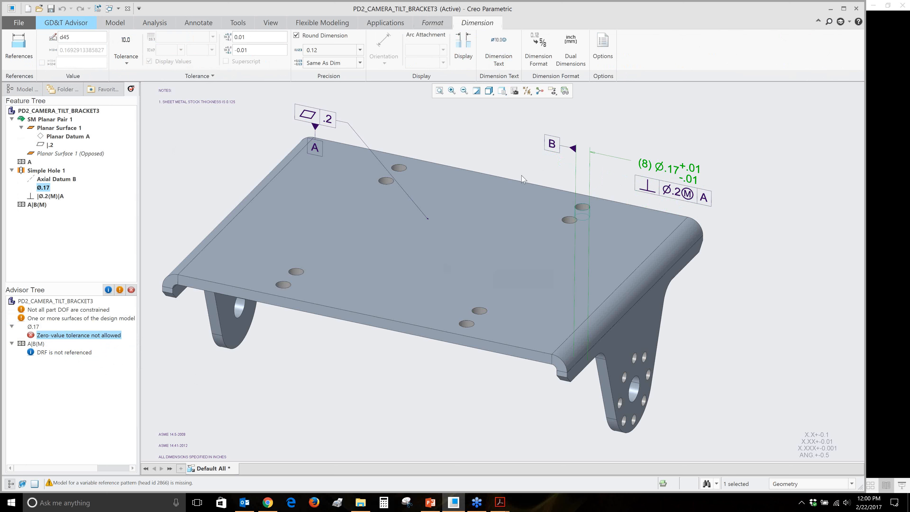
shift+middle_drag(521, 176, 538, 196)
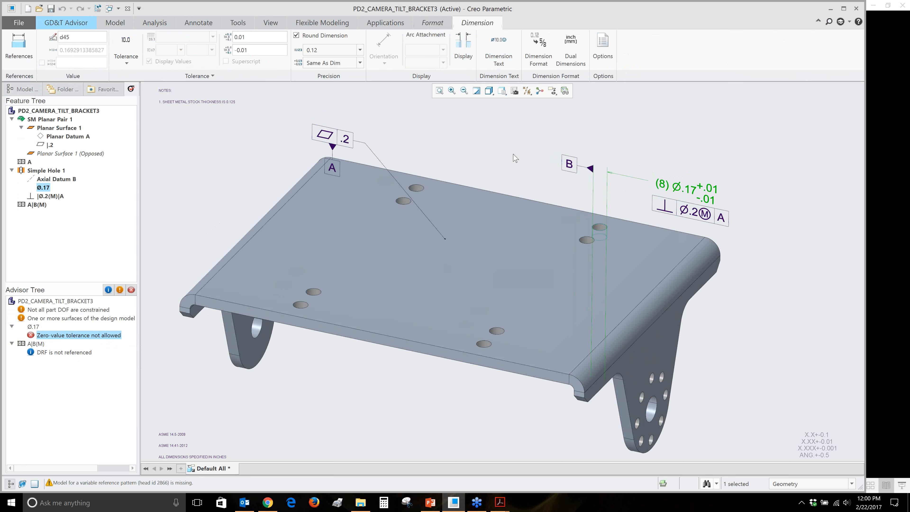
click(66, 23)
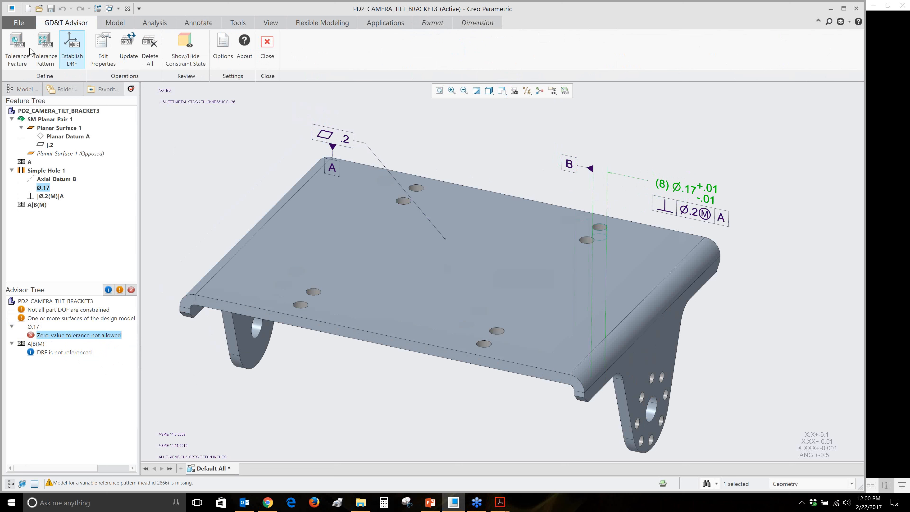
click(18, 50)
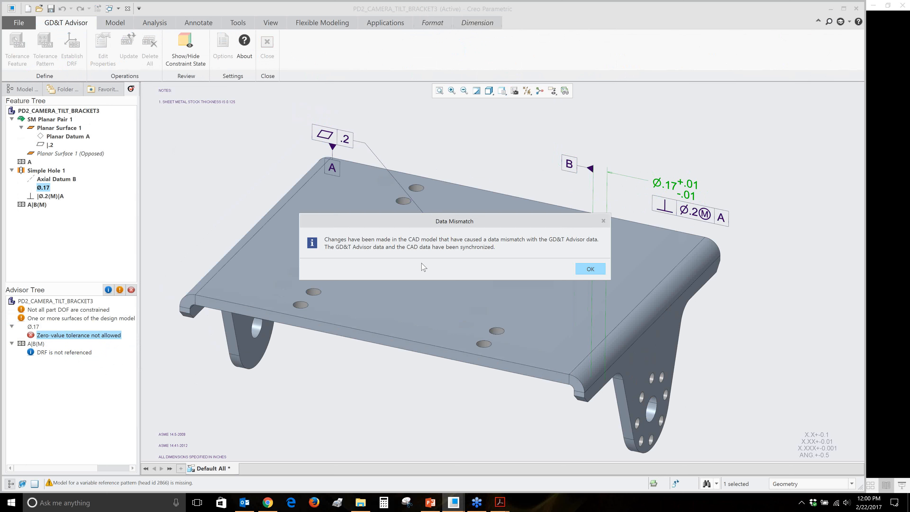
click(594, 268)
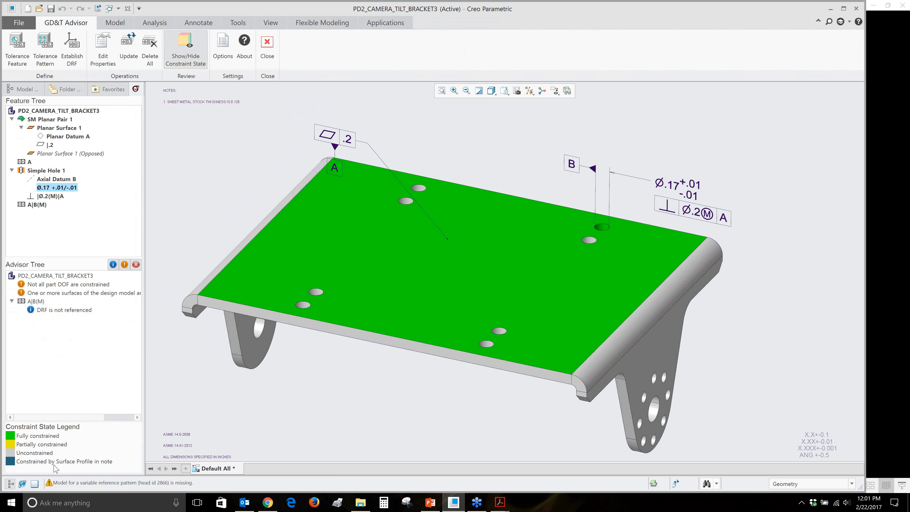
Review the bracket's constraint state display using the "Constrained by Surface Profile in note" category of its legend
click(89, 463)
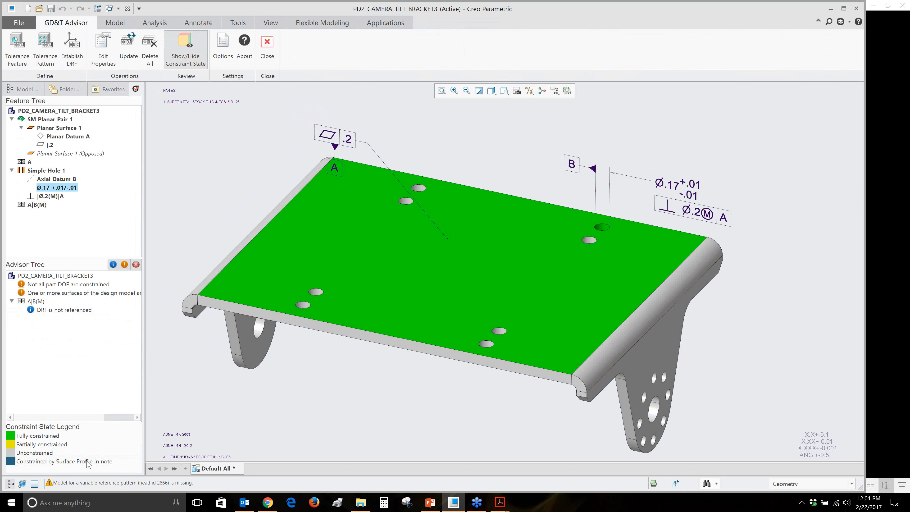
click(89, 463)
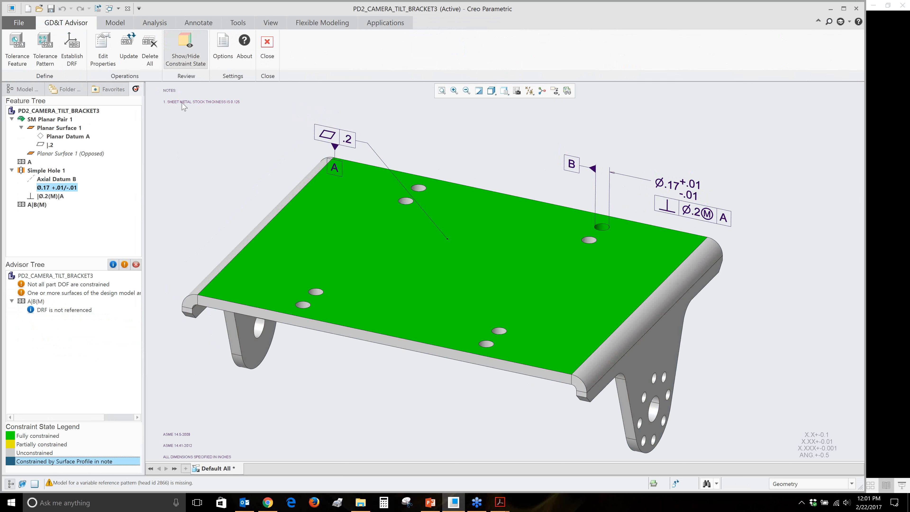
click(125, 42)
click(201, 103)
click(195, 123)
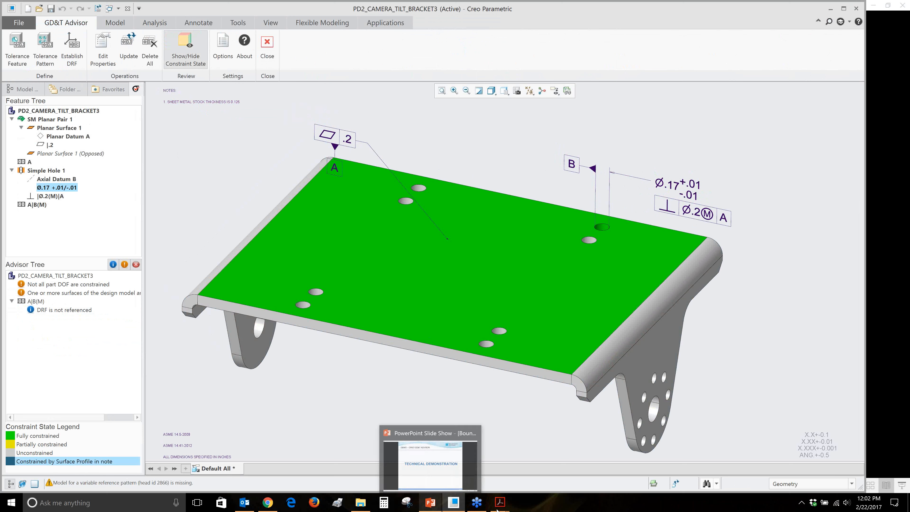
View the GD&T Advisor version information and close it
click(480, 508)
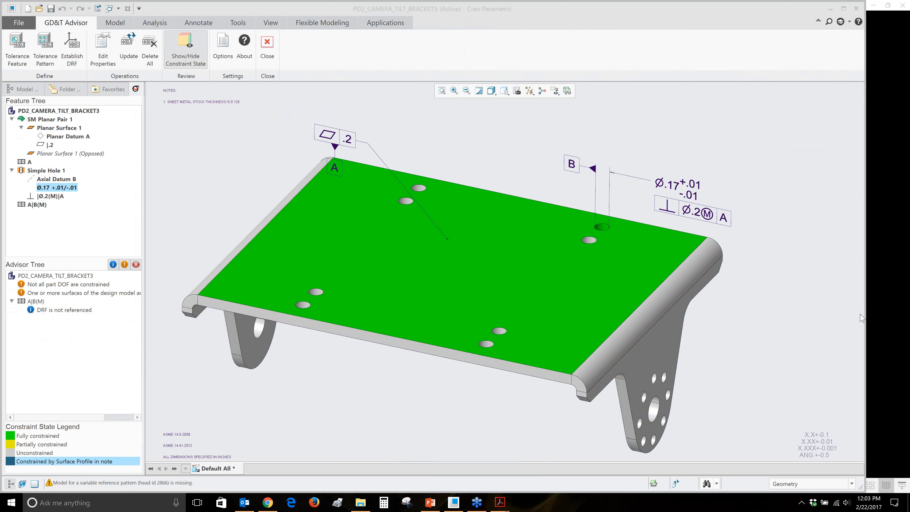
click(252, 47)
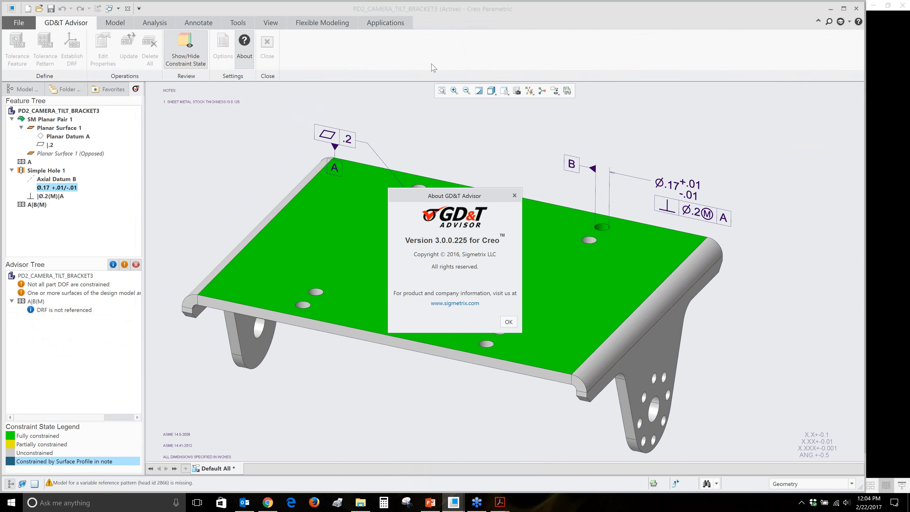
key(Return)
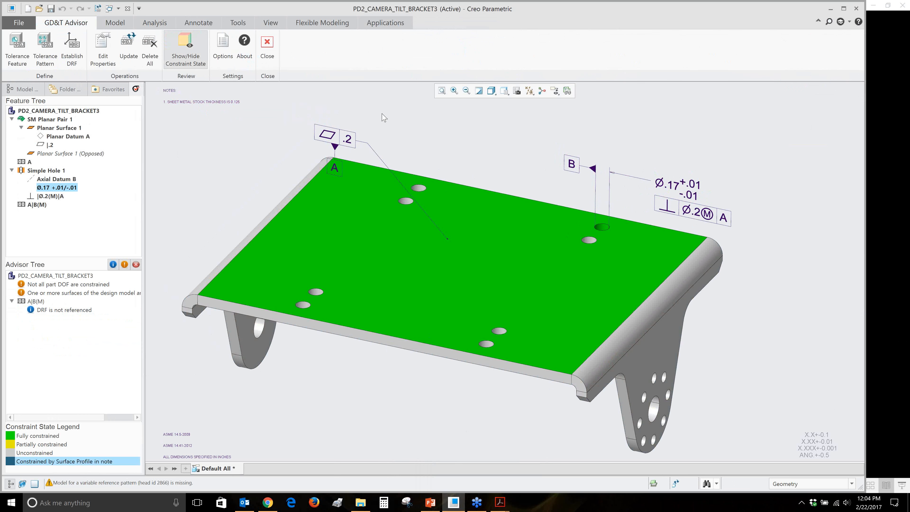